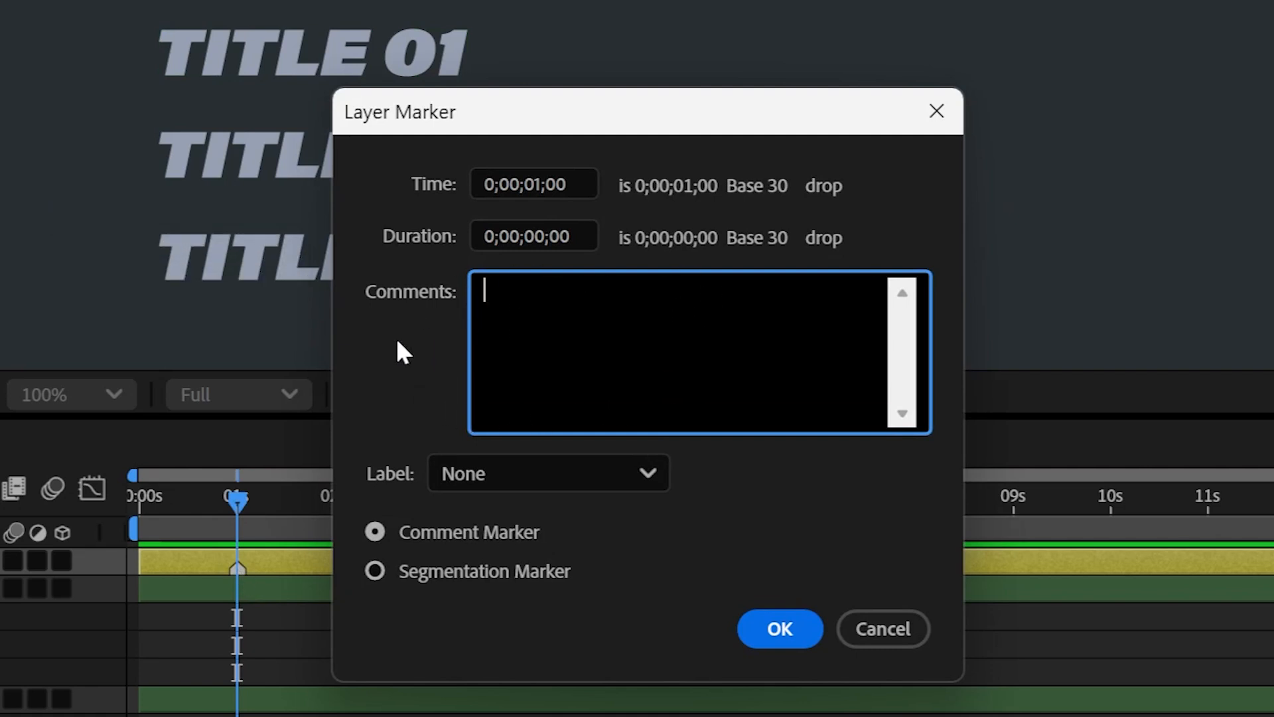
Comment the CONTROLS layer marker at 0;00;01;00 with // EDIT INFO and add a second line reading TITLE GOES HERE
{"action": "type", "text": "// EDIT INFO"}
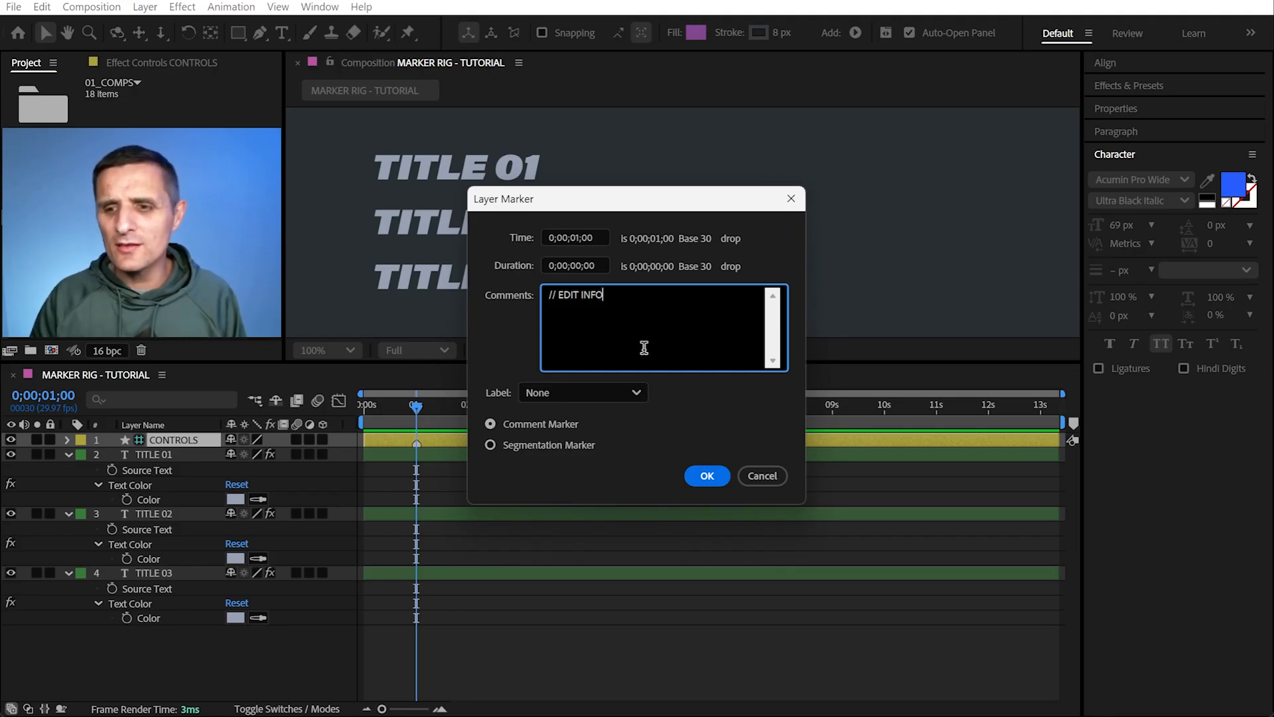
{"action": "left_click", "coordinate": [711, 478]}
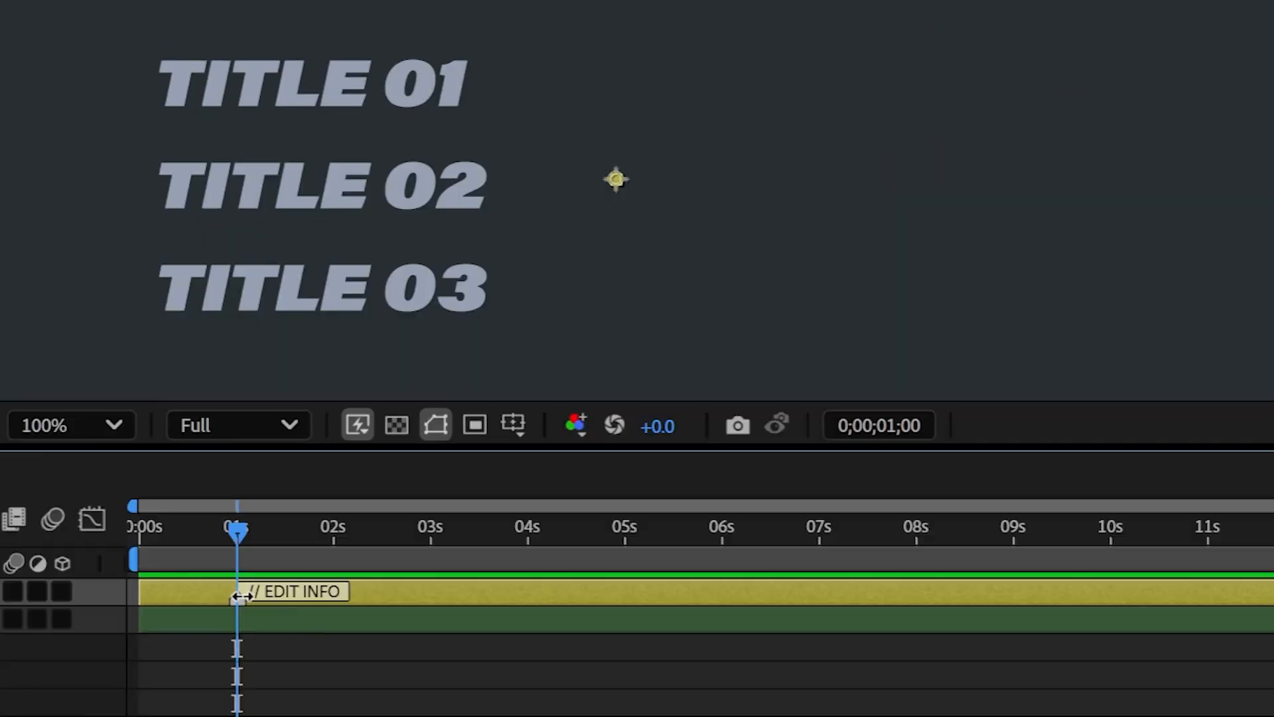
{"action": "double_click", "coordinate": [287, 397]}
{"action": "left_click", "coordinate": [632, 161]}
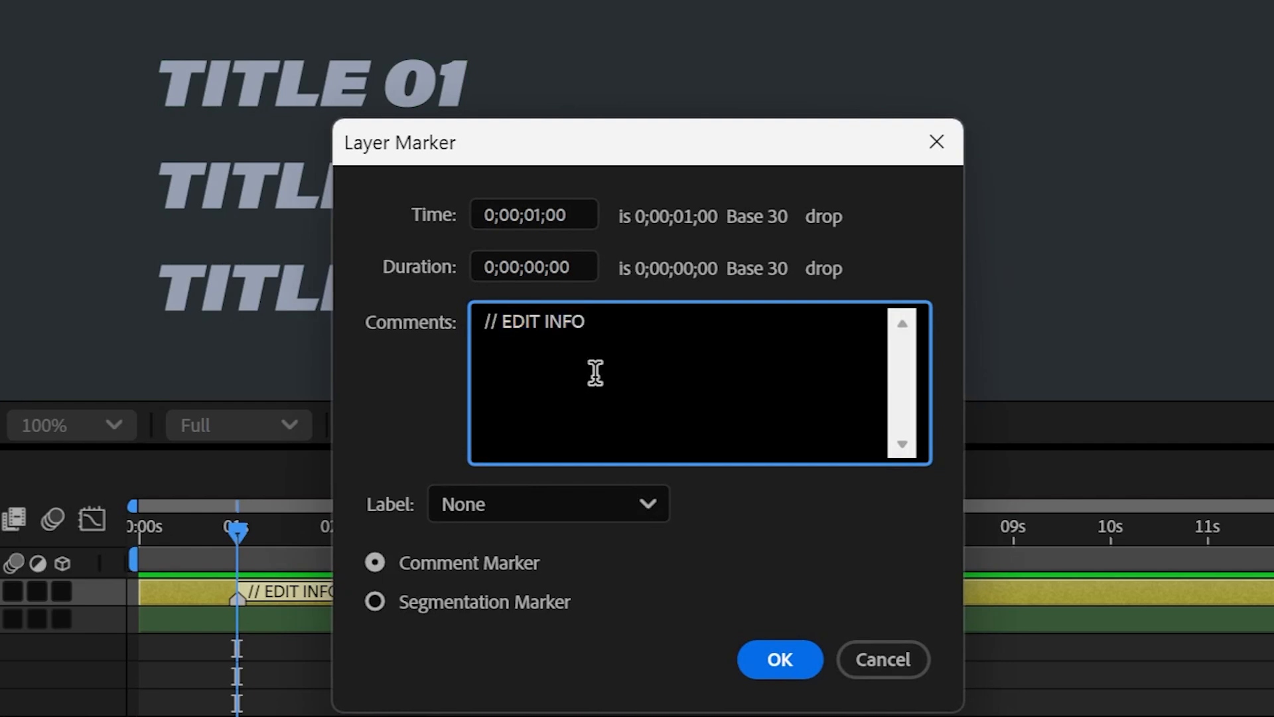
{"action": "left_click_drag", "start_coordinate": [644, 161], "coordinate": [860, 137]}
{"action": "key", "text": "Return"}
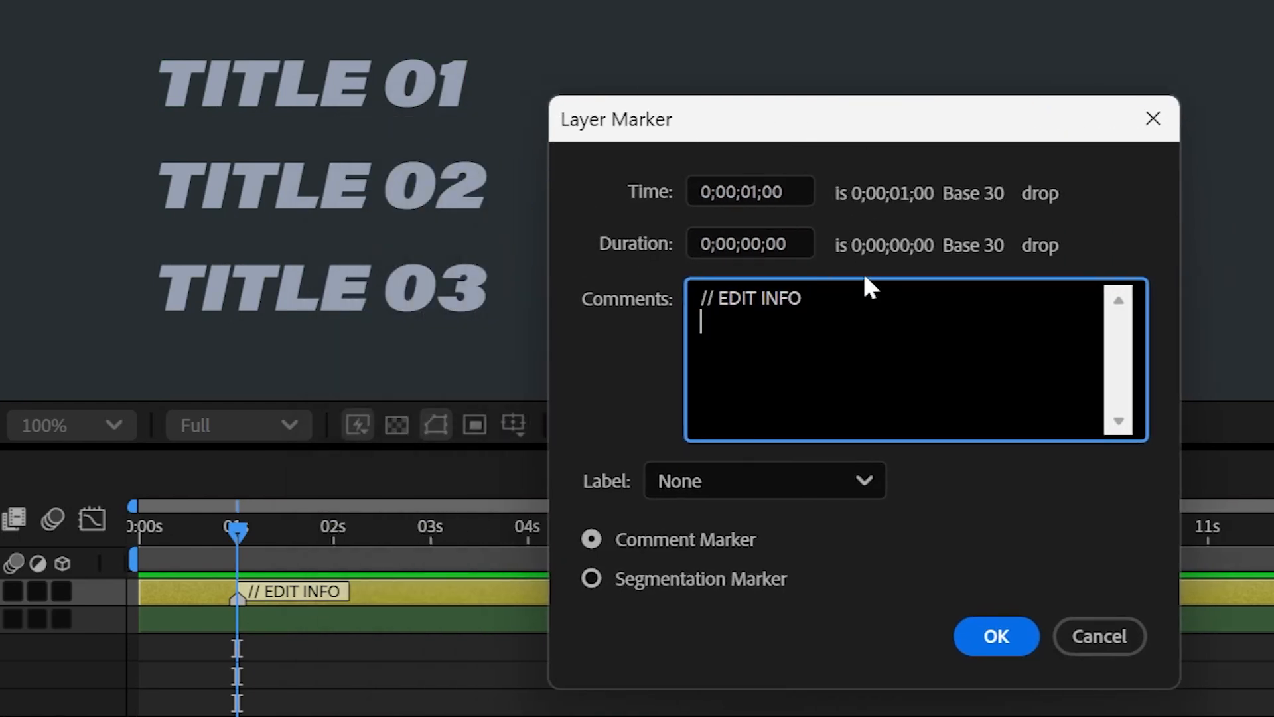
{"action": "type", "text": "TITLE GOES HERE"}
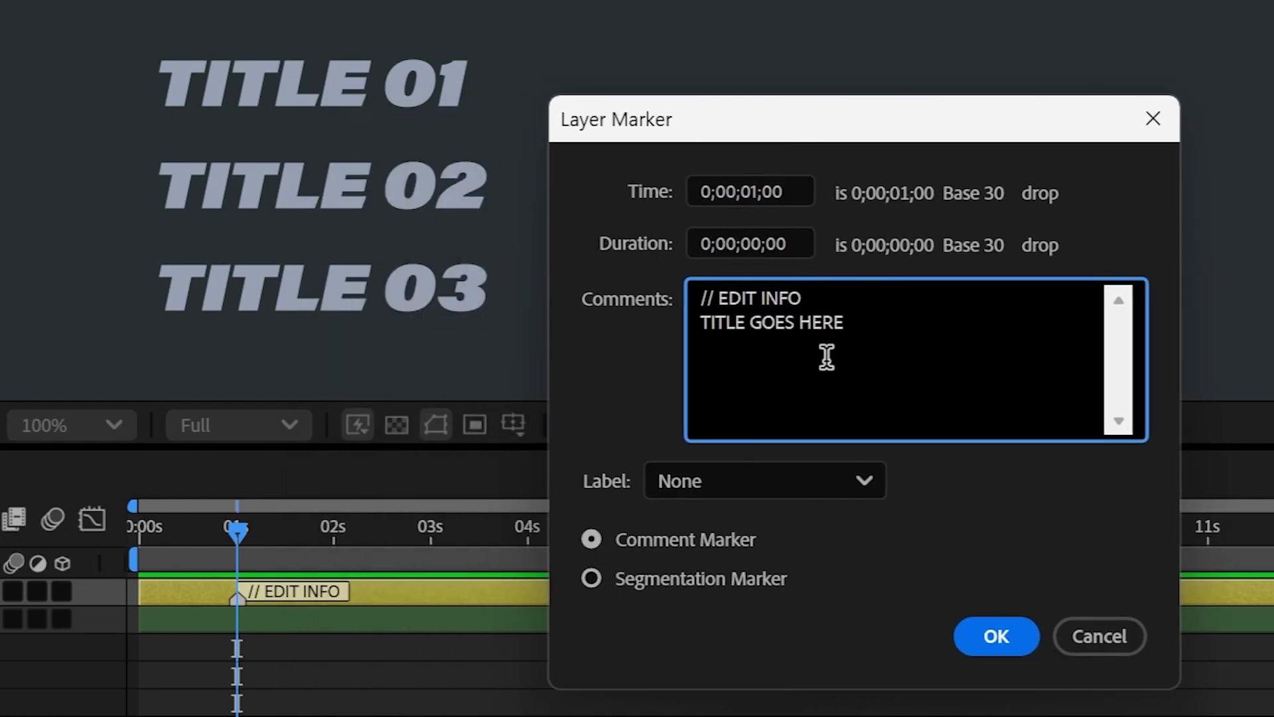
Add the hex colour ED6EFE as the third line of the marker comment and accept it
{"action": "double_click", "coordinate": [770, 323]}
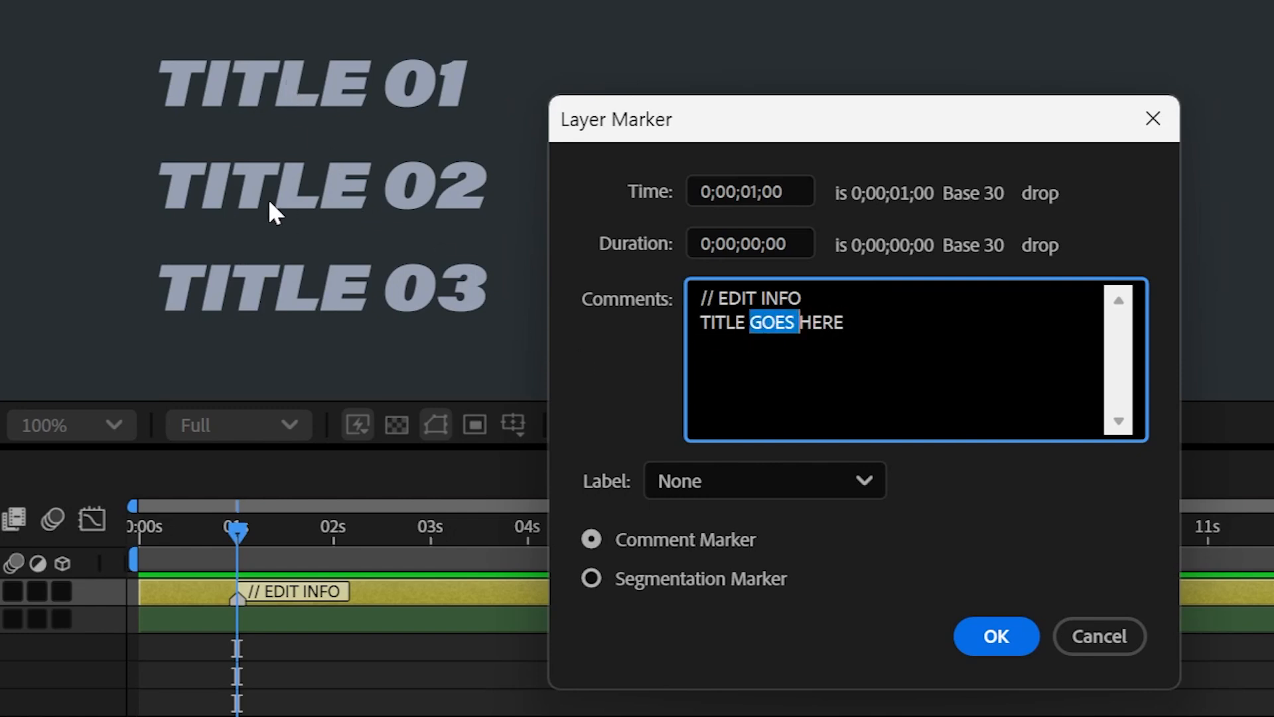
{"action": "left_click", "coordinate": [887, 325]}
{"action": "key", "text": "Return"}
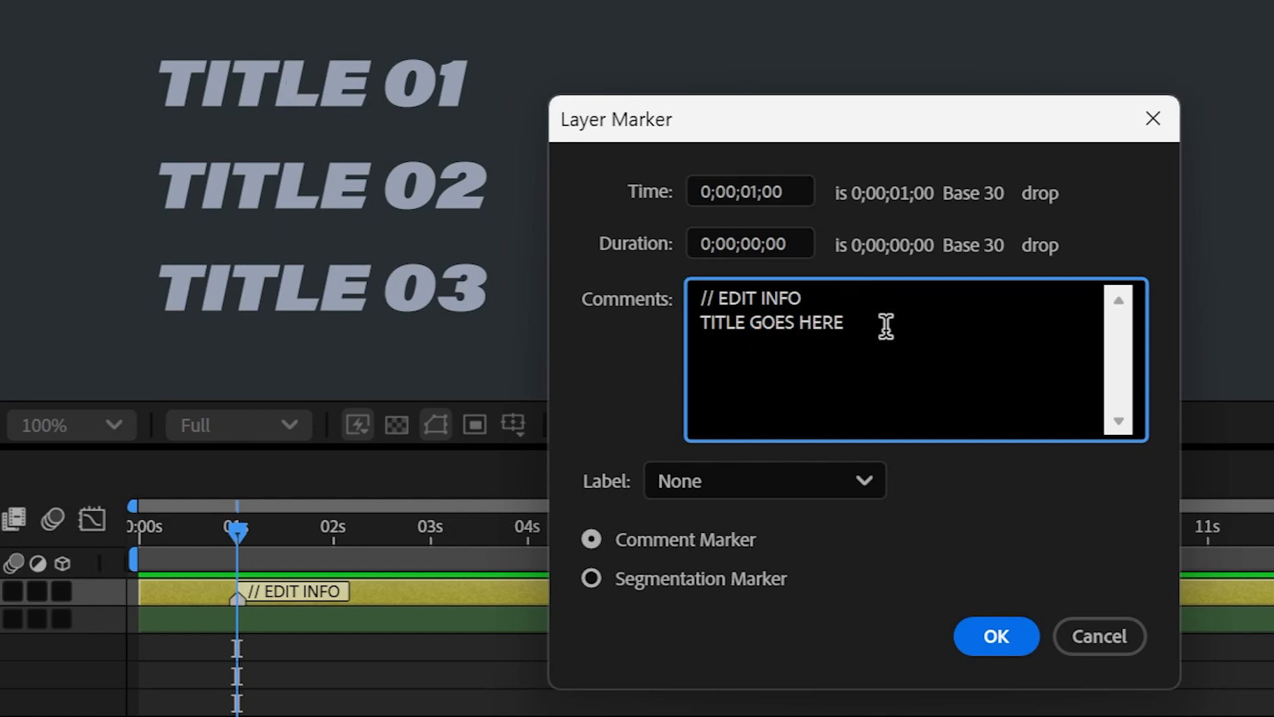
{"action": "type", "text": "ED6EFE"}
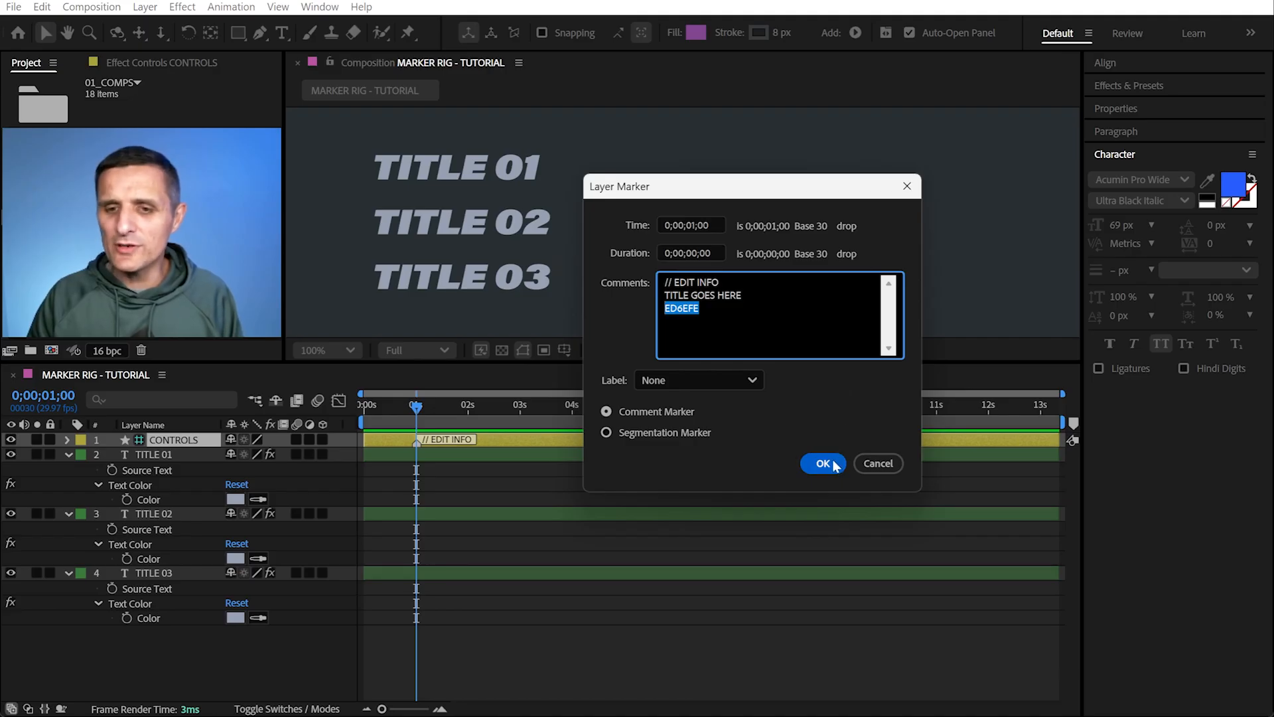
{"action": "left_click", "coordinate": [997, 636]}
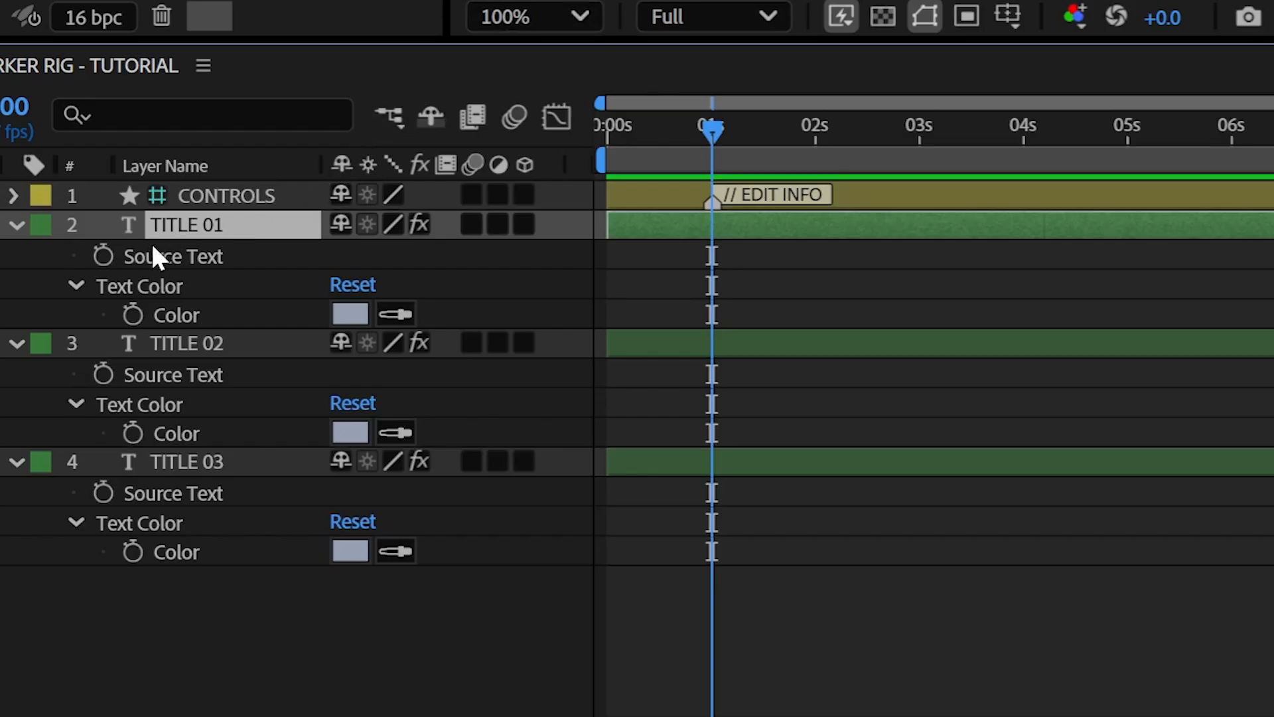
Enable an expression on TITLE 01's Source Text and link it to the CONTROLS layer
{"action": "left_click", "coordinate": [195, 257]}
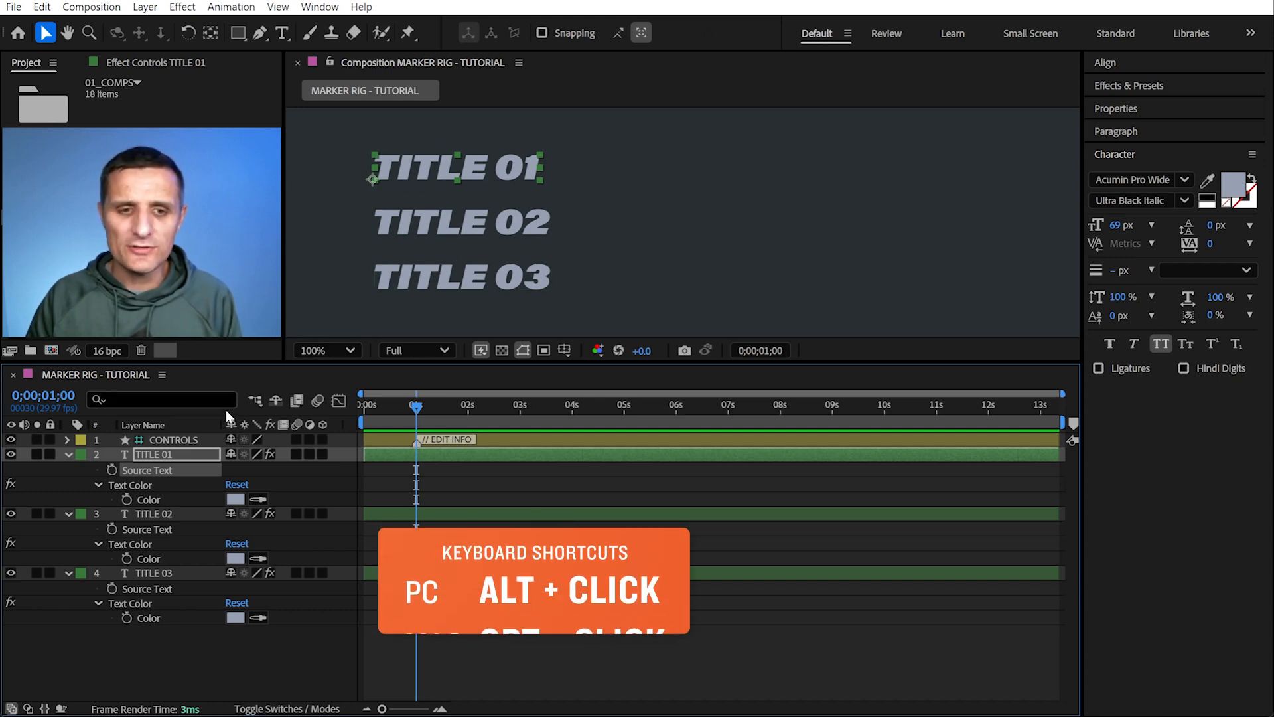
{"action": "left_click", "coordinate": [112, 470], "text": "alt"}
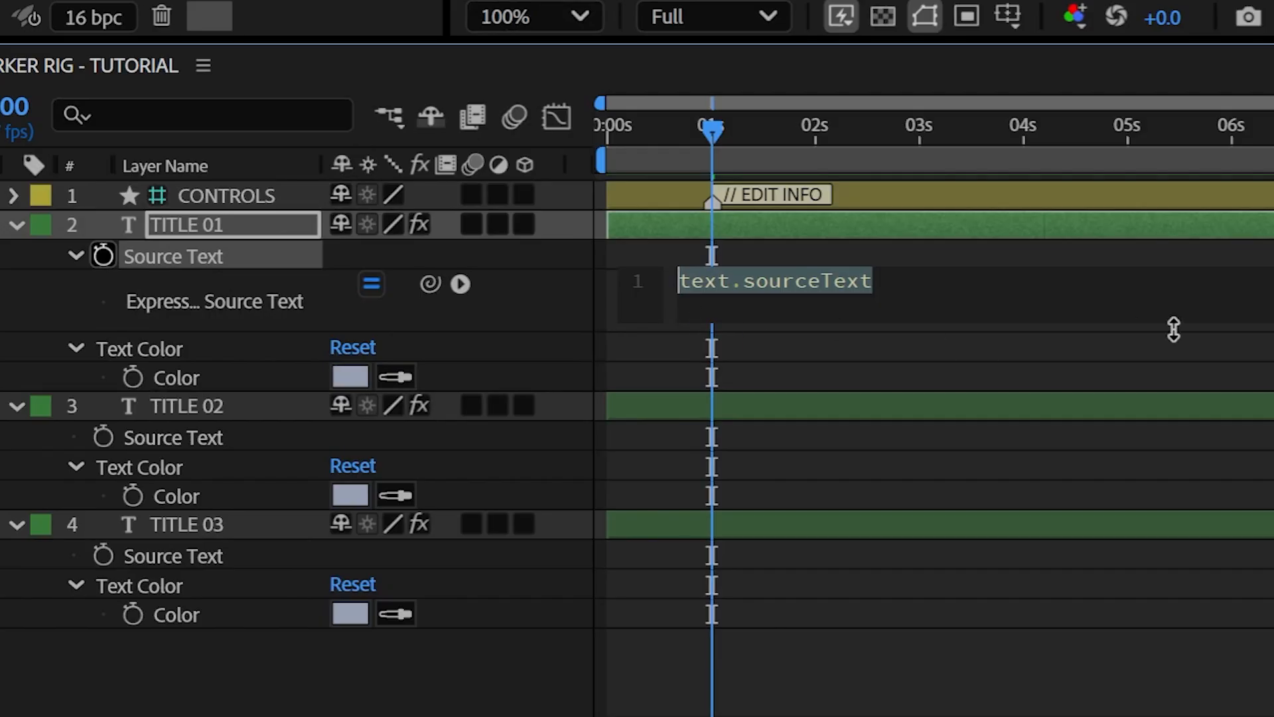
{"action": "left_click", "coordinate": [266, 195]}
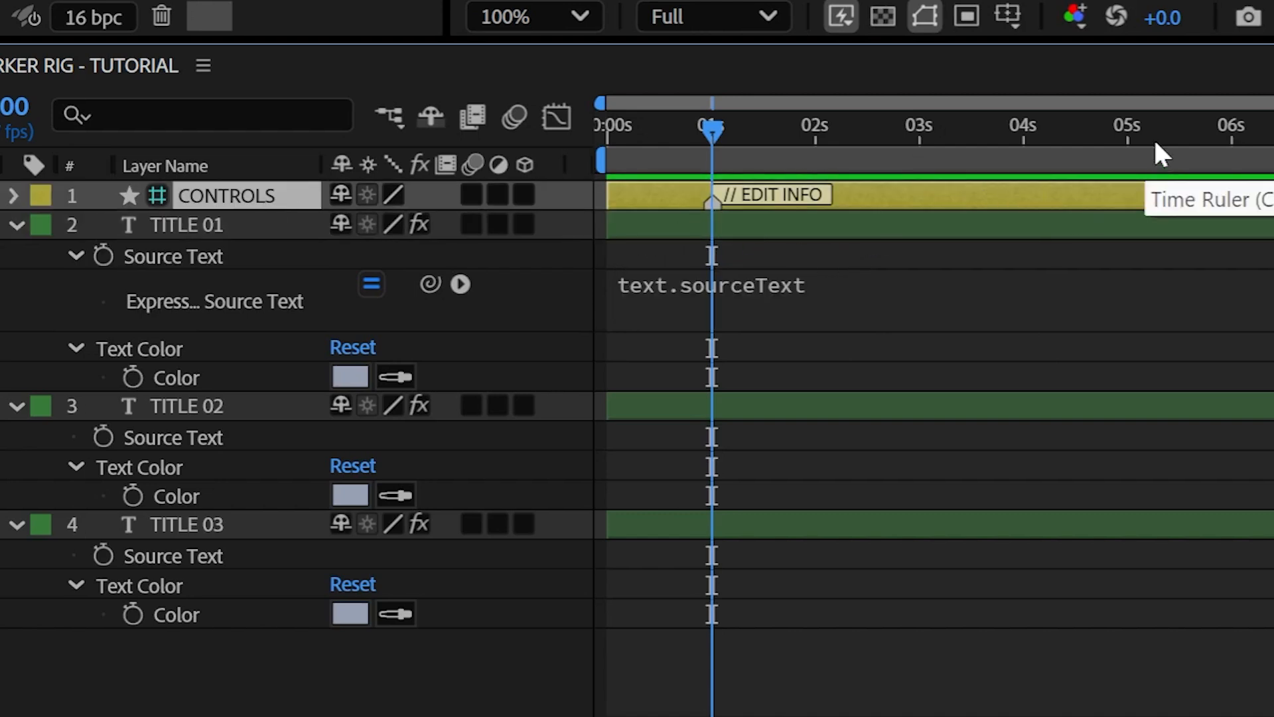
{"action": "left_click", "coordinate": [749, 308]}
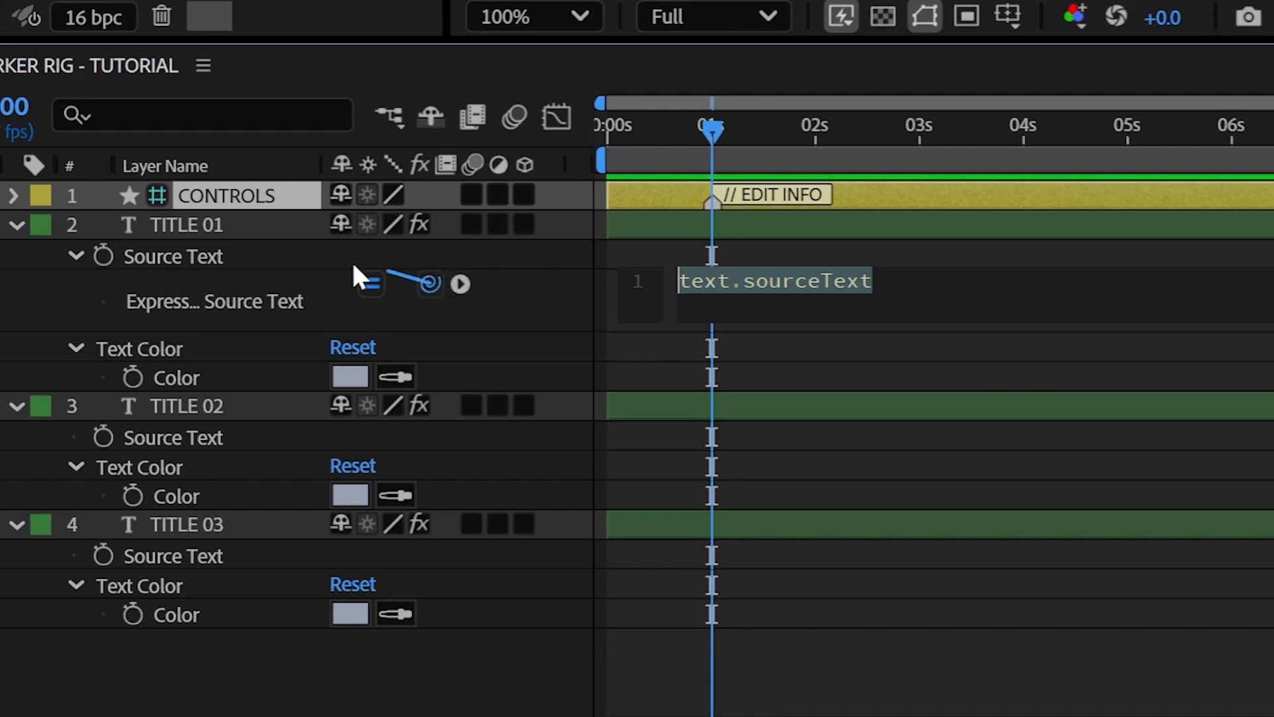
{"action": "left_click_drag", "start_coordinate": [354, 266], "coordinate": [240, 203]}
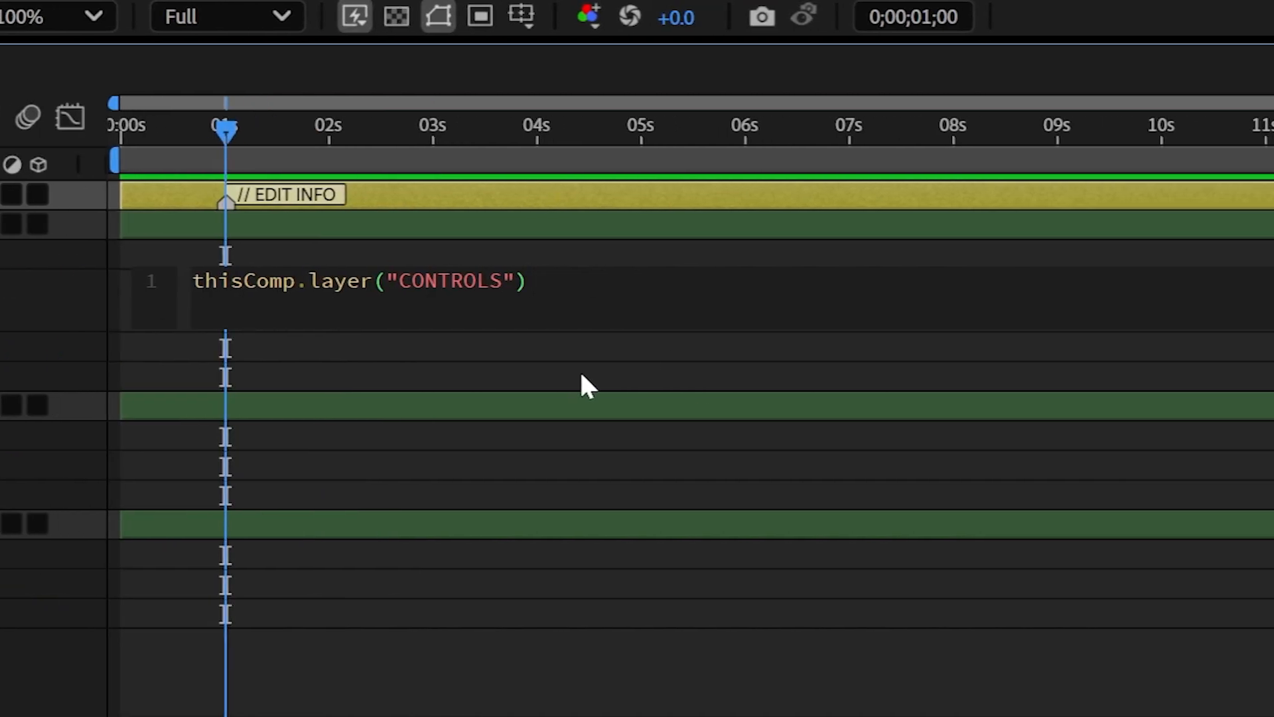
Extend the Source Text expression with .marker.key(1).comment to read the first marker's comment
{"action": "type", "text": ".ma"}
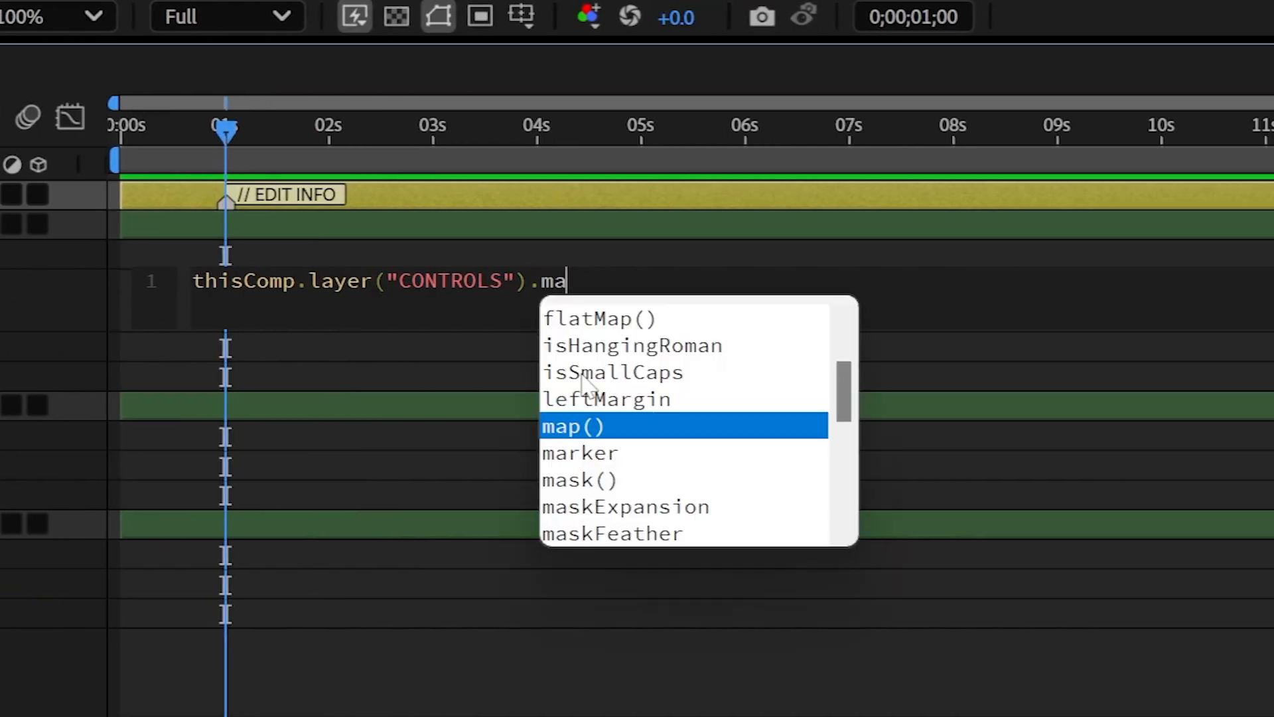
{"action": "type", "text": "rker.key("}
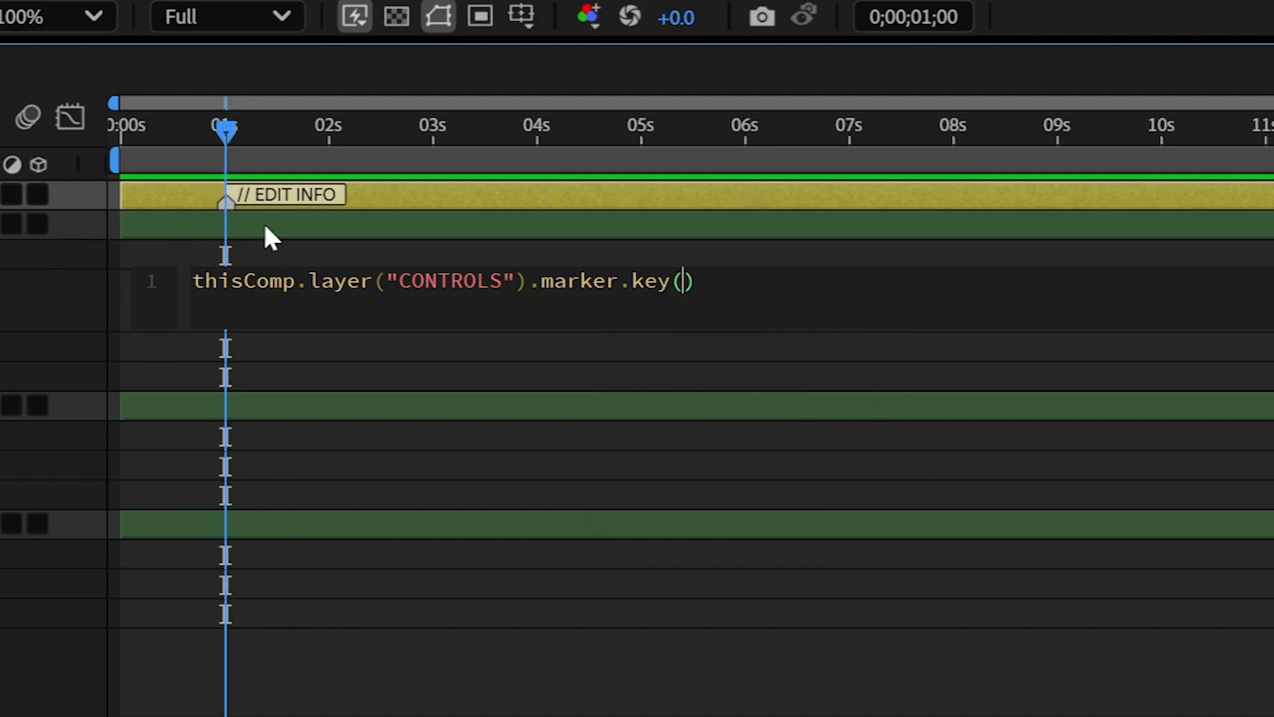
{"action": "type", "text": "1).comment"}
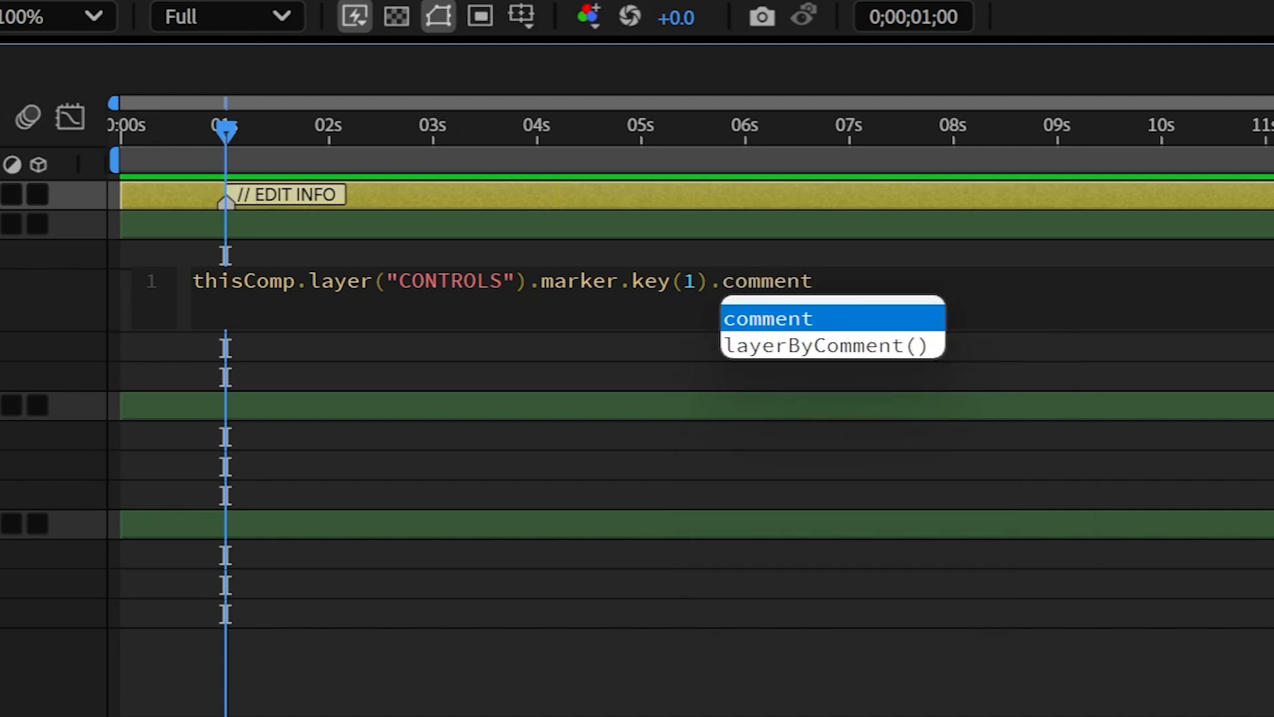
Prefix the Source Text expression with throw and apply it to inspect the value it returns
{"action": "key", "text": "Home"}
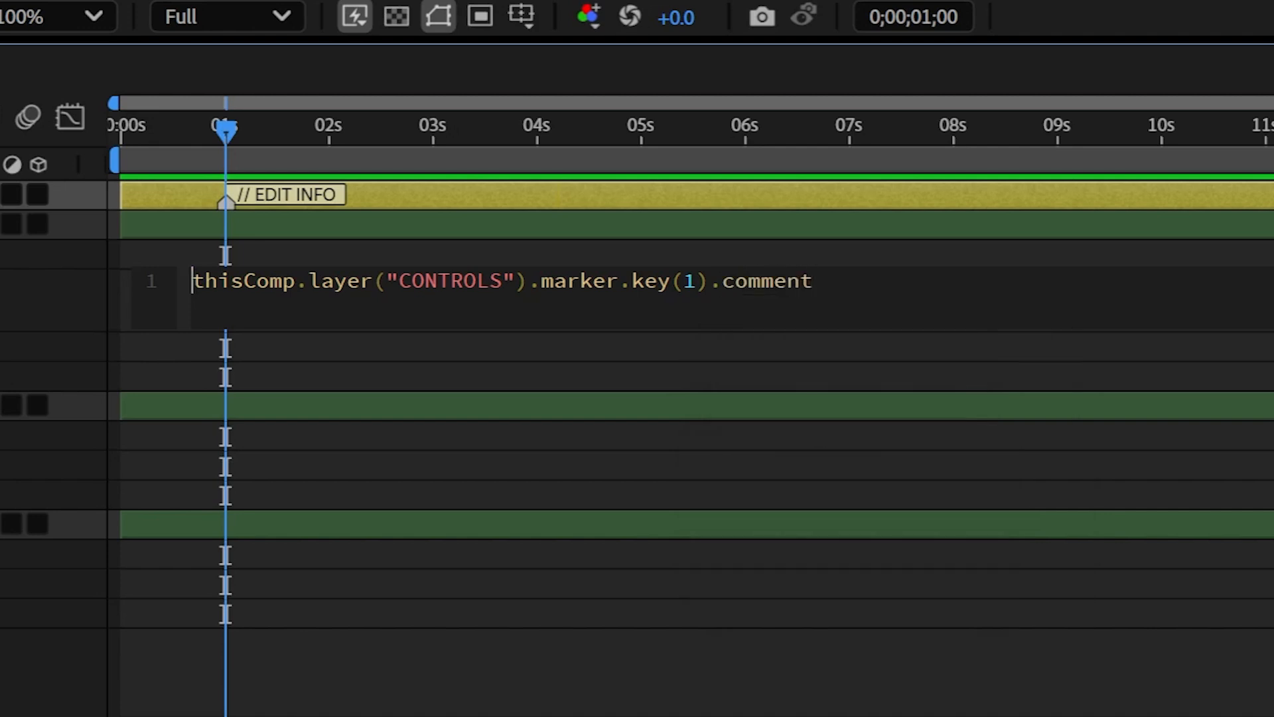
{"action": "type", "text": "throw"}
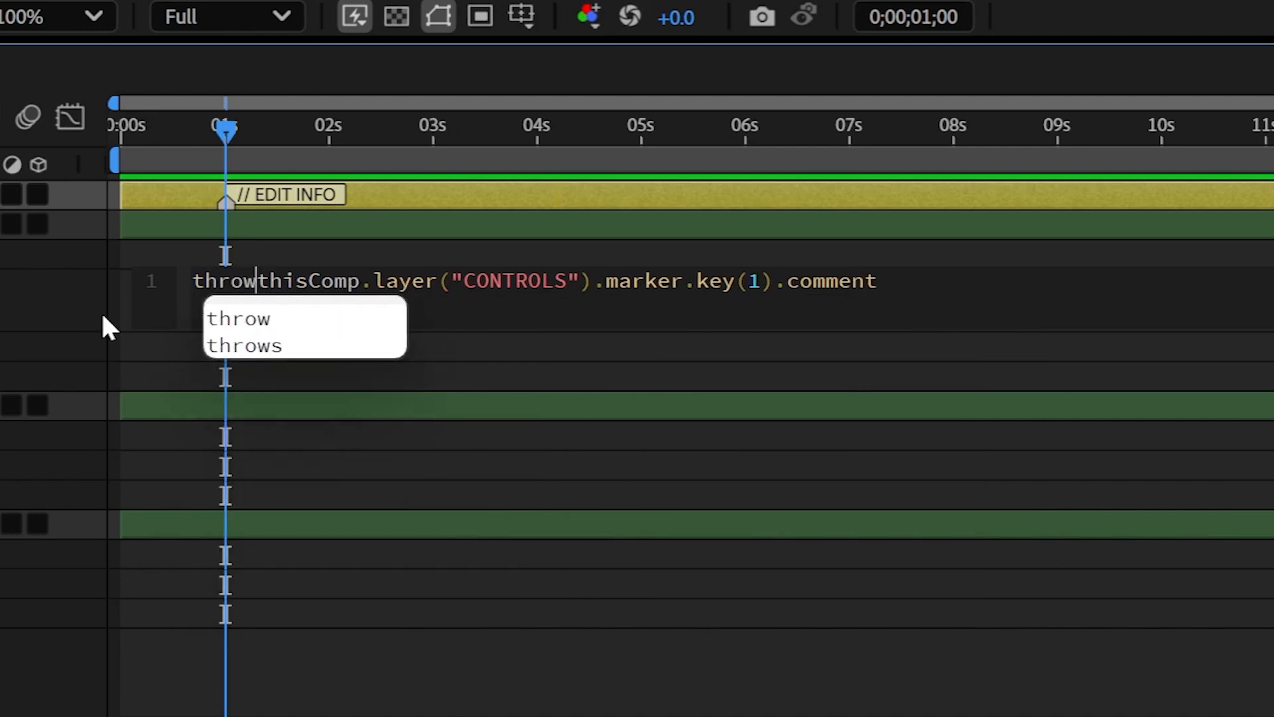
{"action": "left_click", "coordinate": [101, 311]}
{"action": "left_click", "coordinate": [335, 285]}
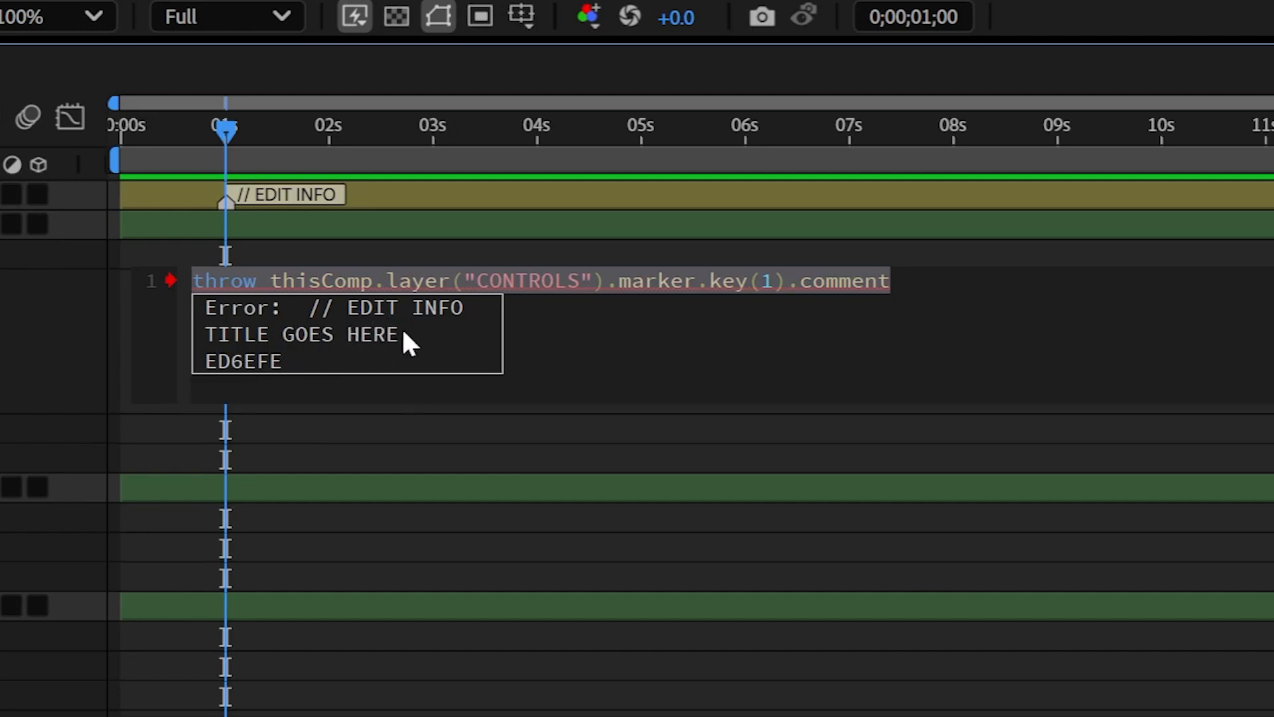
Append .split("\n") to the Source Text expression so the comment is separated by line, and apply it
{"action": "left_click", "coordinate": [891, 282]}
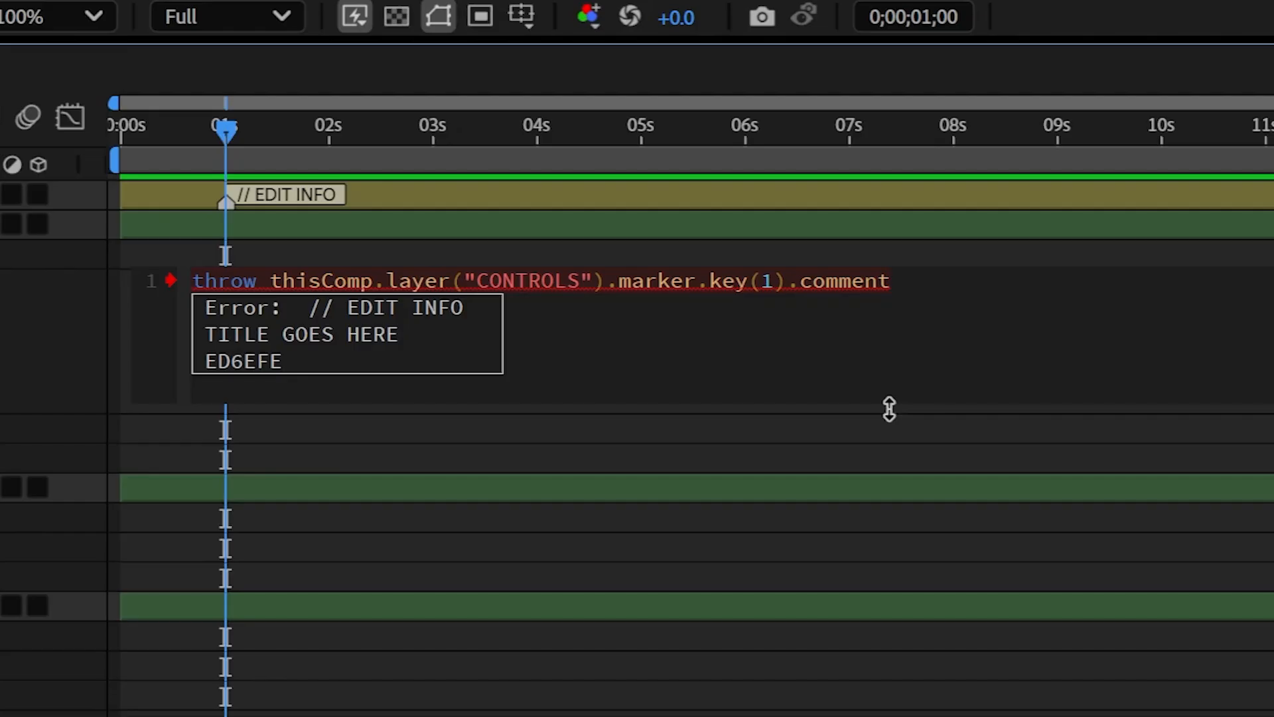
{"action": "type", "text": ".split"}
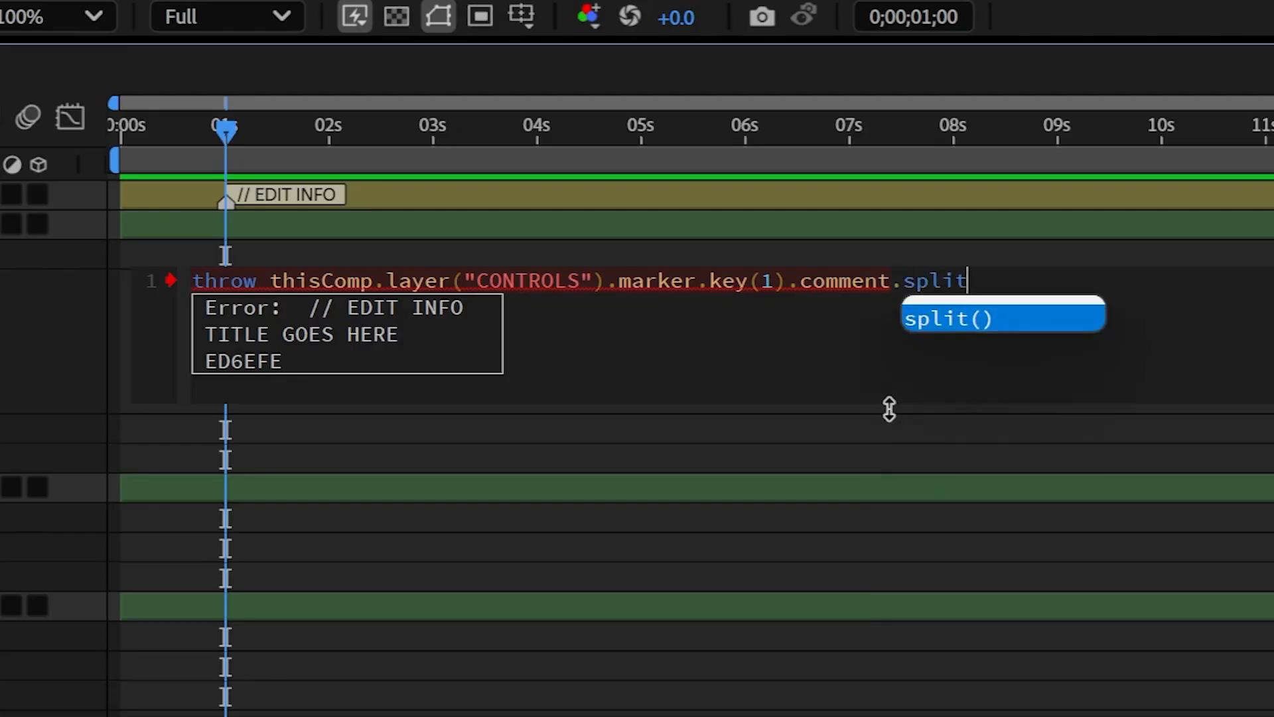
{"action": "type", "text": "(\"\\n"}
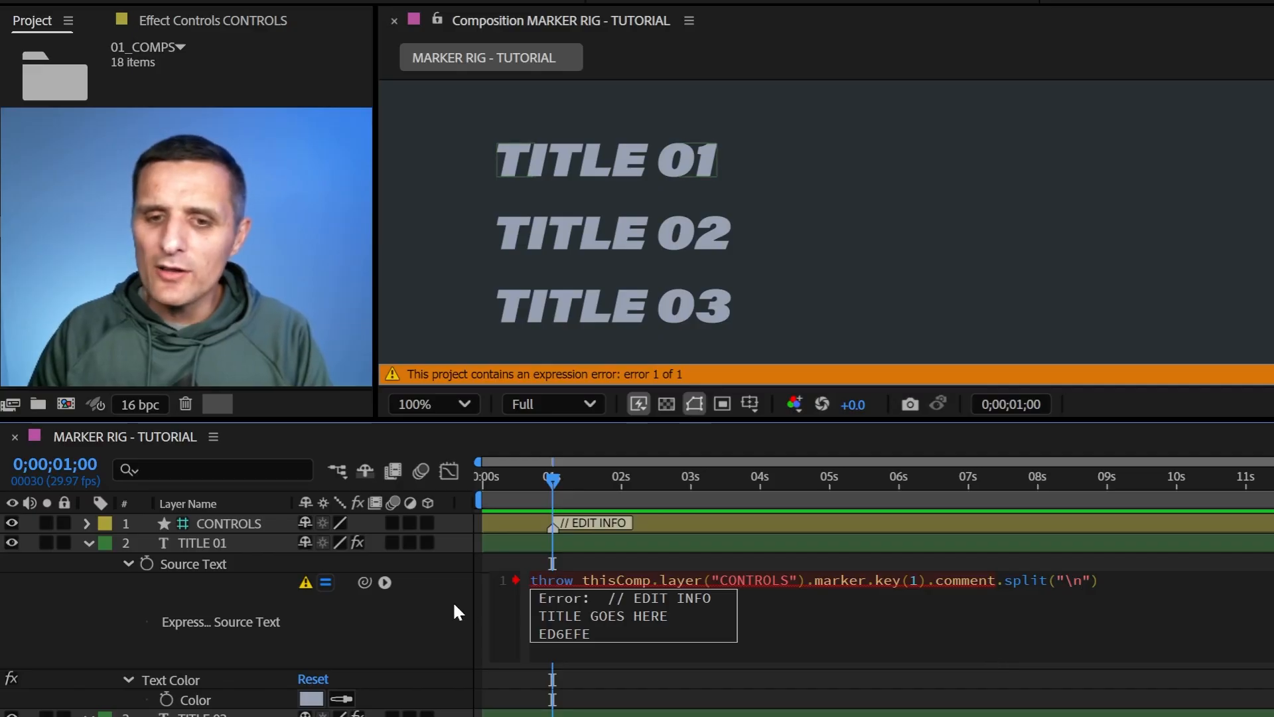
{"action": "left_click", "coordinate": [78, 312]}
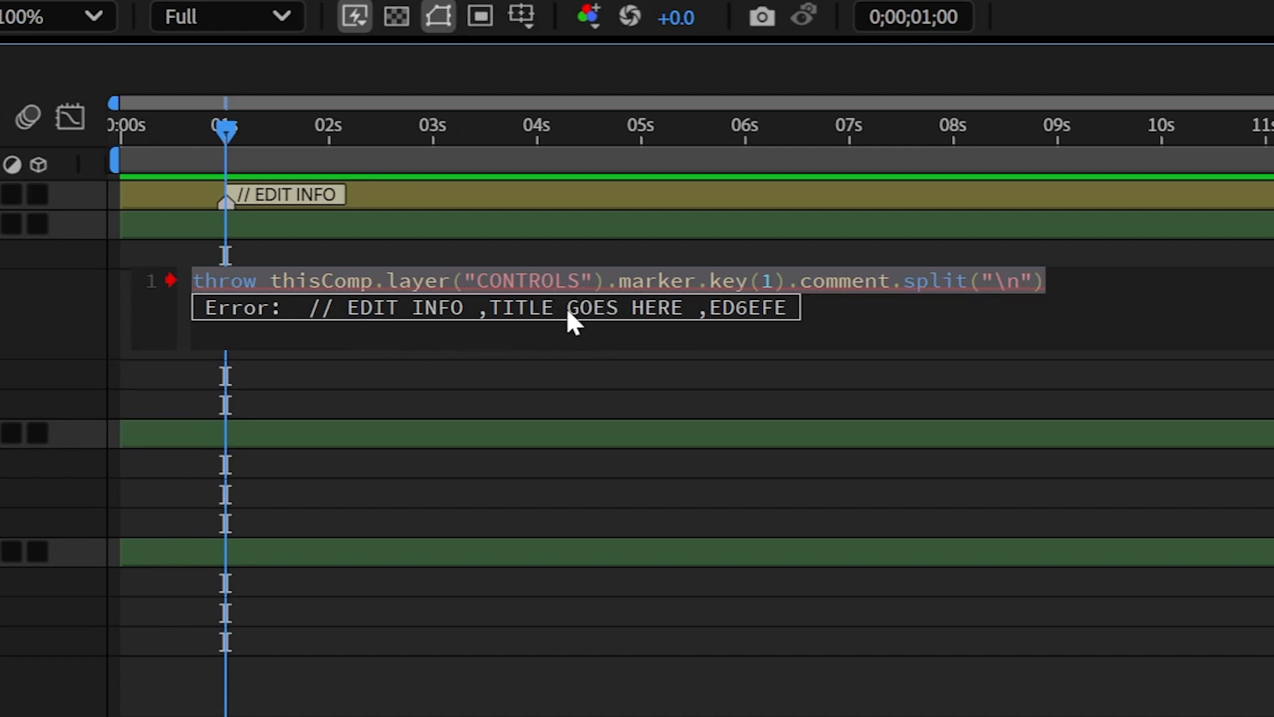
Append the index [1] to the split expression to pick the comment's second line, and apply it
{"action": "key", "text": "Right"}
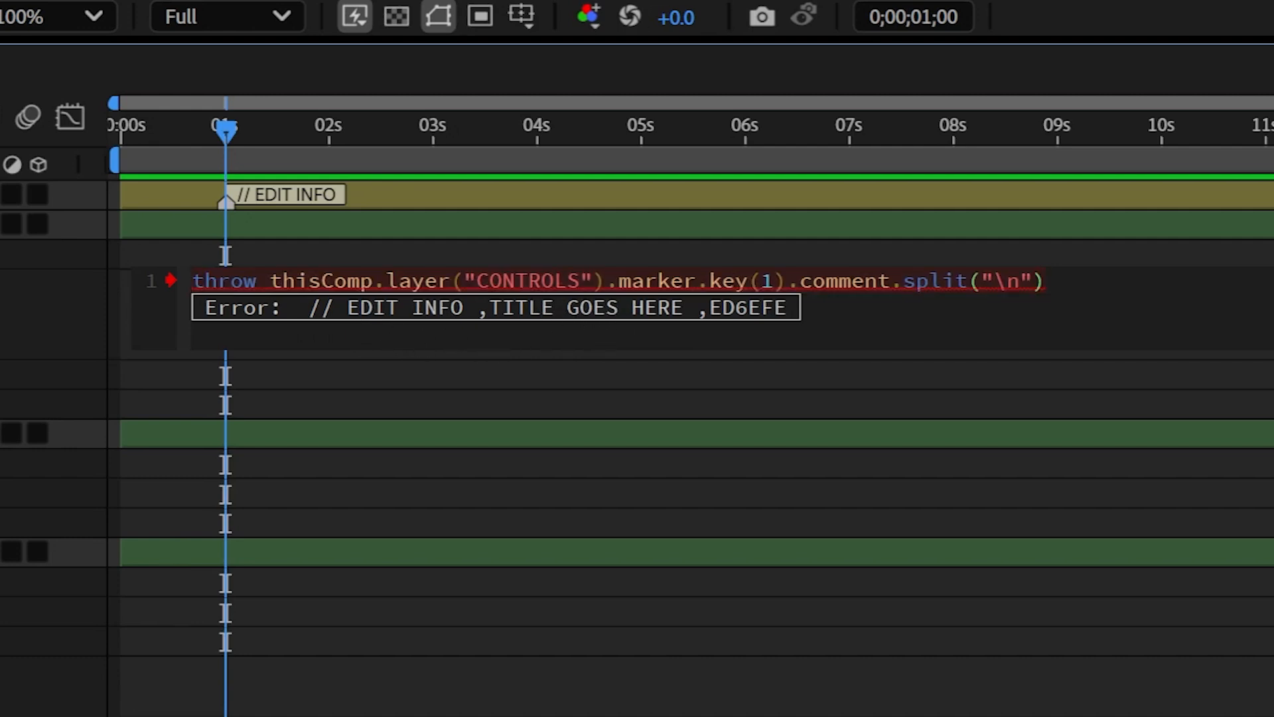
{"action": "type", "text": "[1"}
{"action": "left_click", "coordinate": [647, 371]}
{"action": "left_click", "coordinate": [401, 337]}
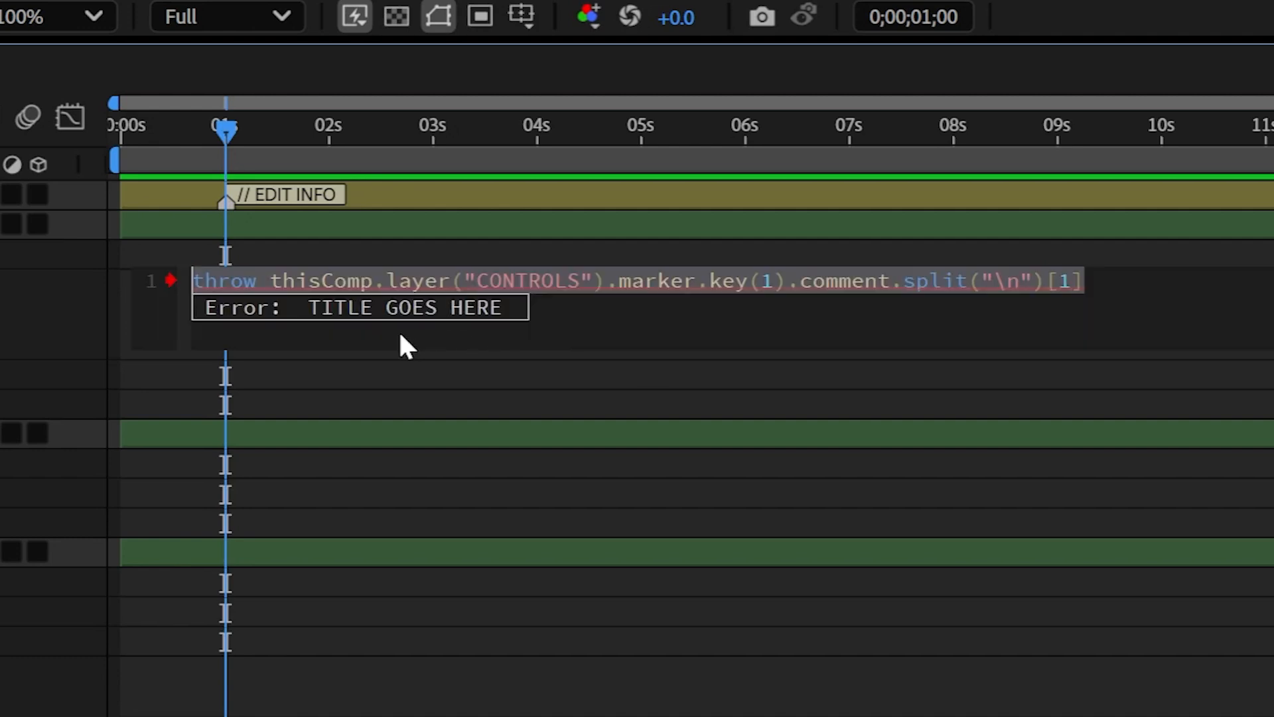
Remove throw from the start of TITLE 01's Source Text expression and apply it
{"action": "left_click", "coordinate": [321, 280]}
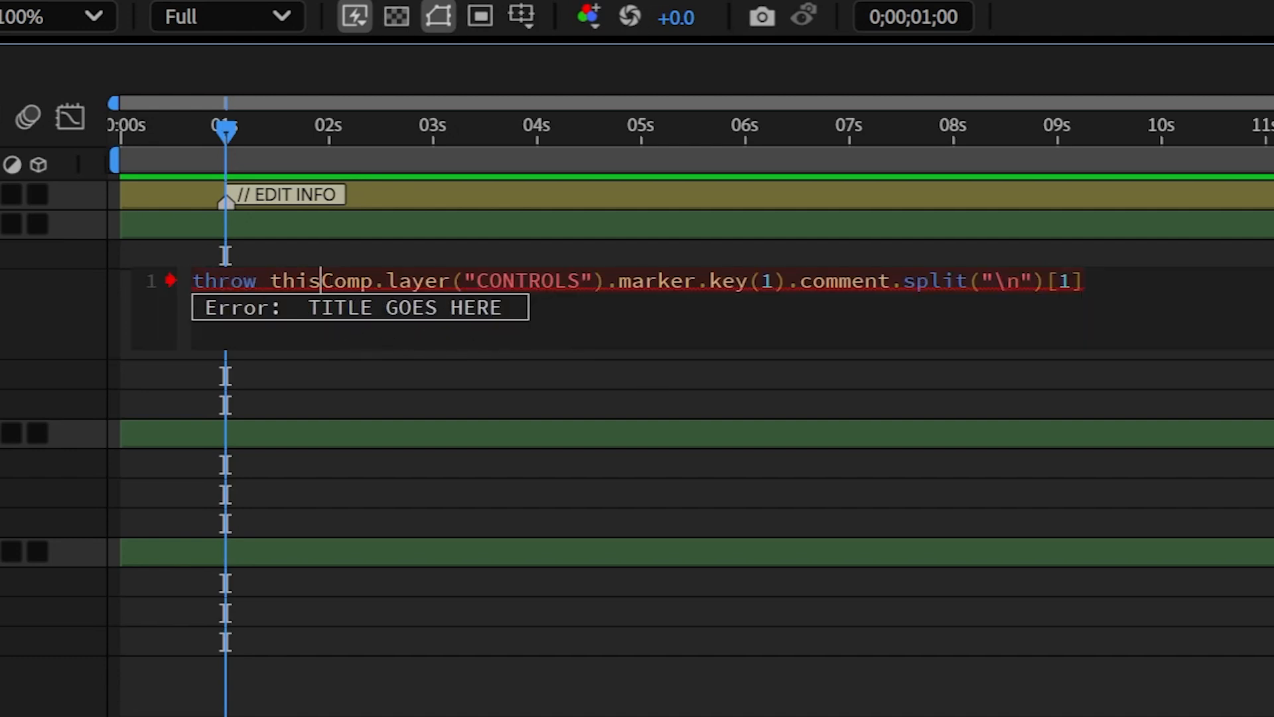
{"action": "left_click_drag", "start_coordinate": [270, 281], "coordinate": [192, 281]}
{"action": "key", "text": "BackSpace"}
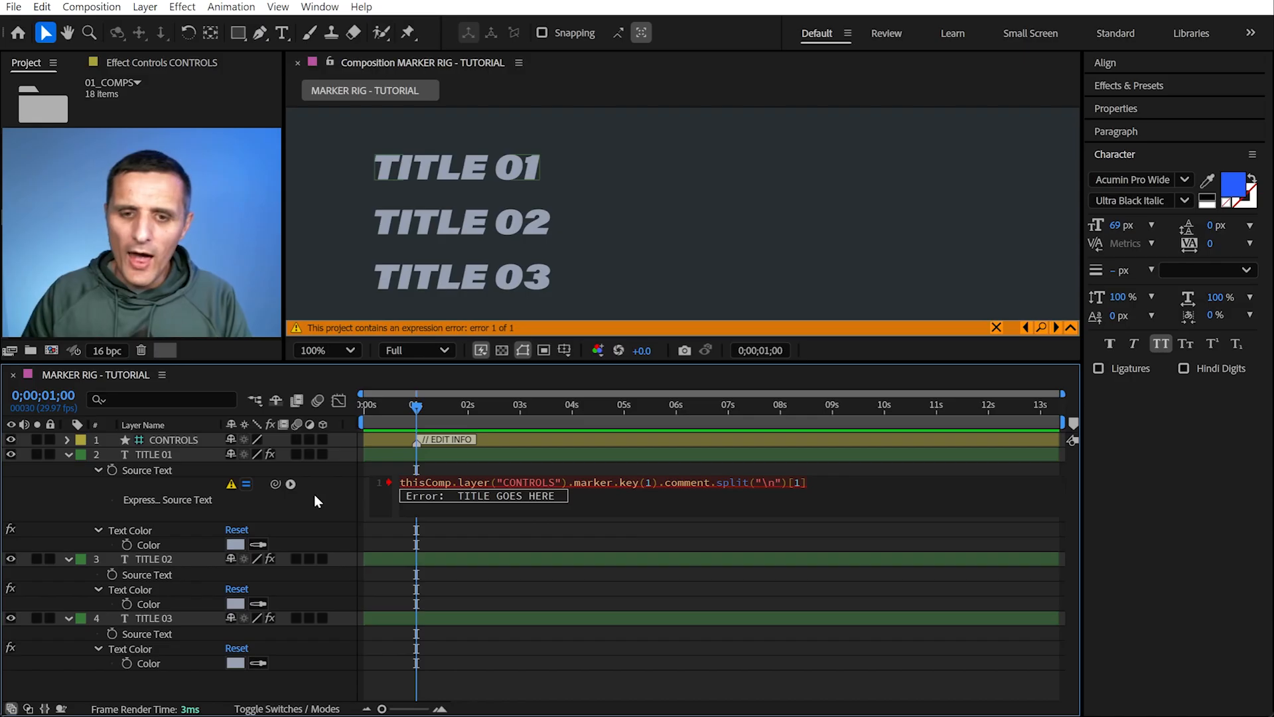
{"action": "left_click", "coordinate": [17, 304]}
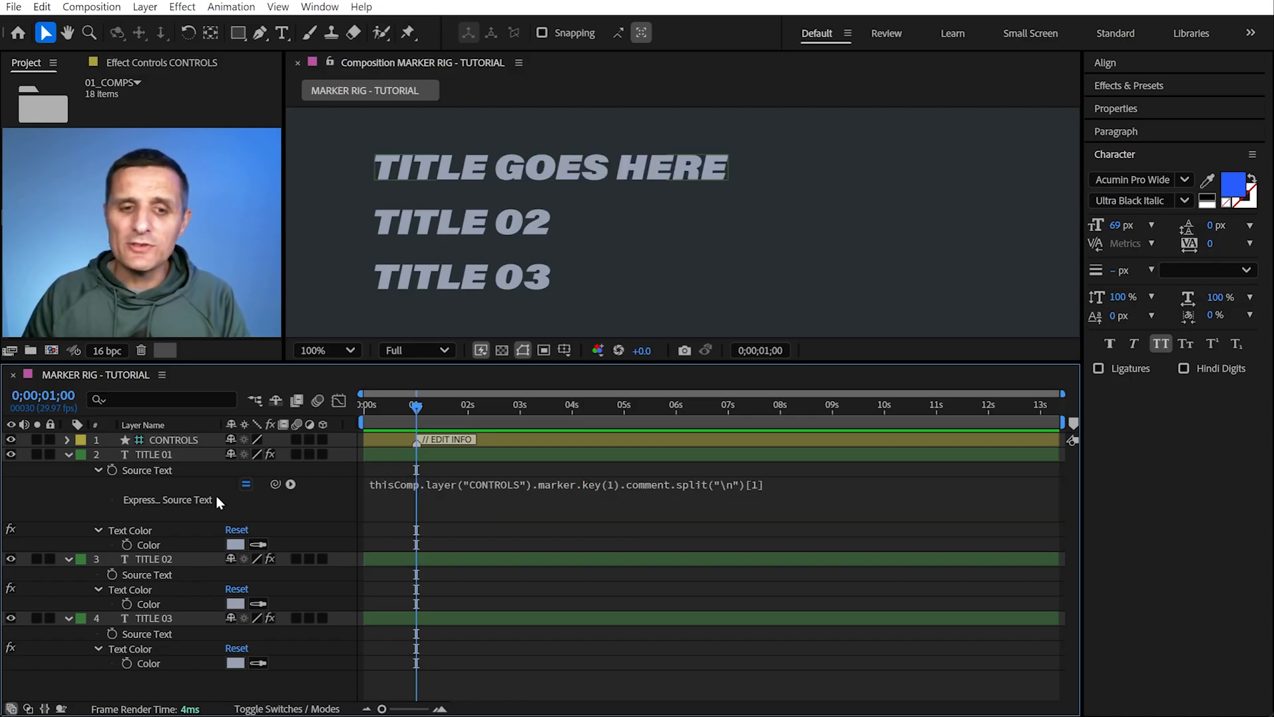
Copy only the expression from TITLE 01's Source Text and paste it onto the Source Text of TITLE 02 and TITLE 03
{"action": "left_click", "coordinate": [99, 470]}
{"action": "right_click", "coordinate": [141, 470]}
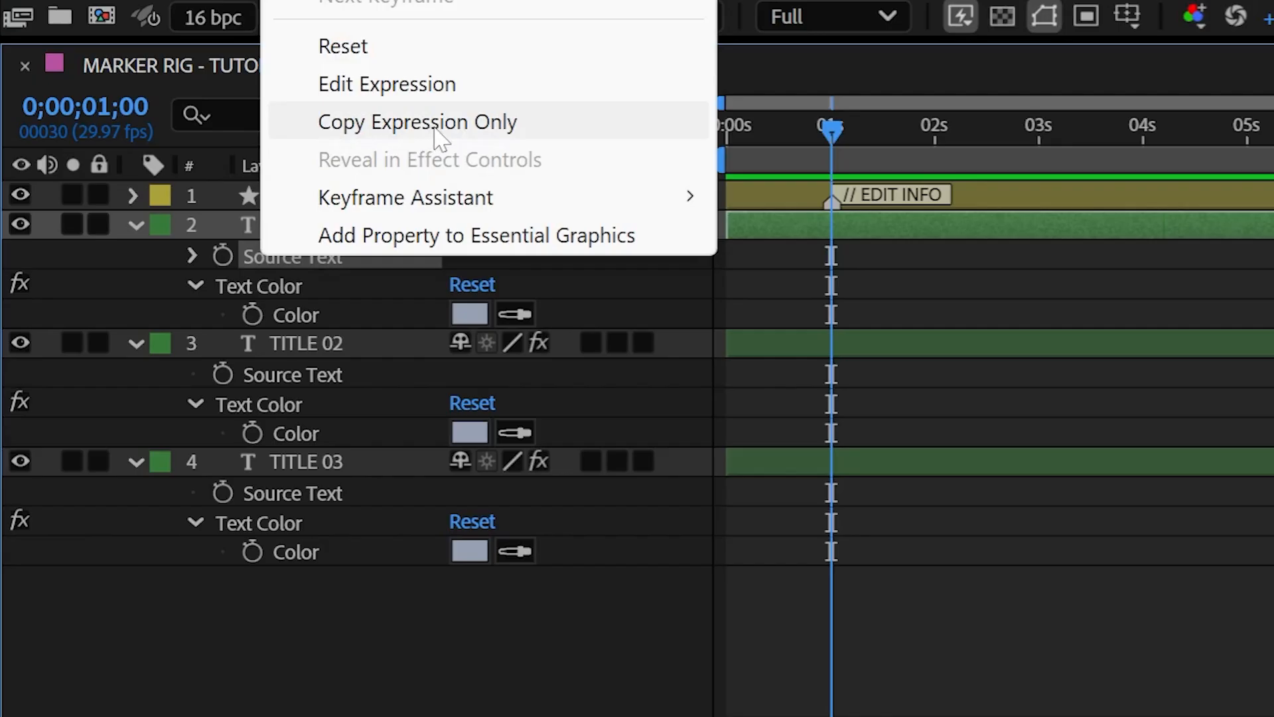
{"action": "left_click", "coordinate": [446, 126]}
{"action": "left_click", "coordinate": [321, 375]}
{"action": "left_click", "coordinate": [312, 491], "text": "ctrl"}
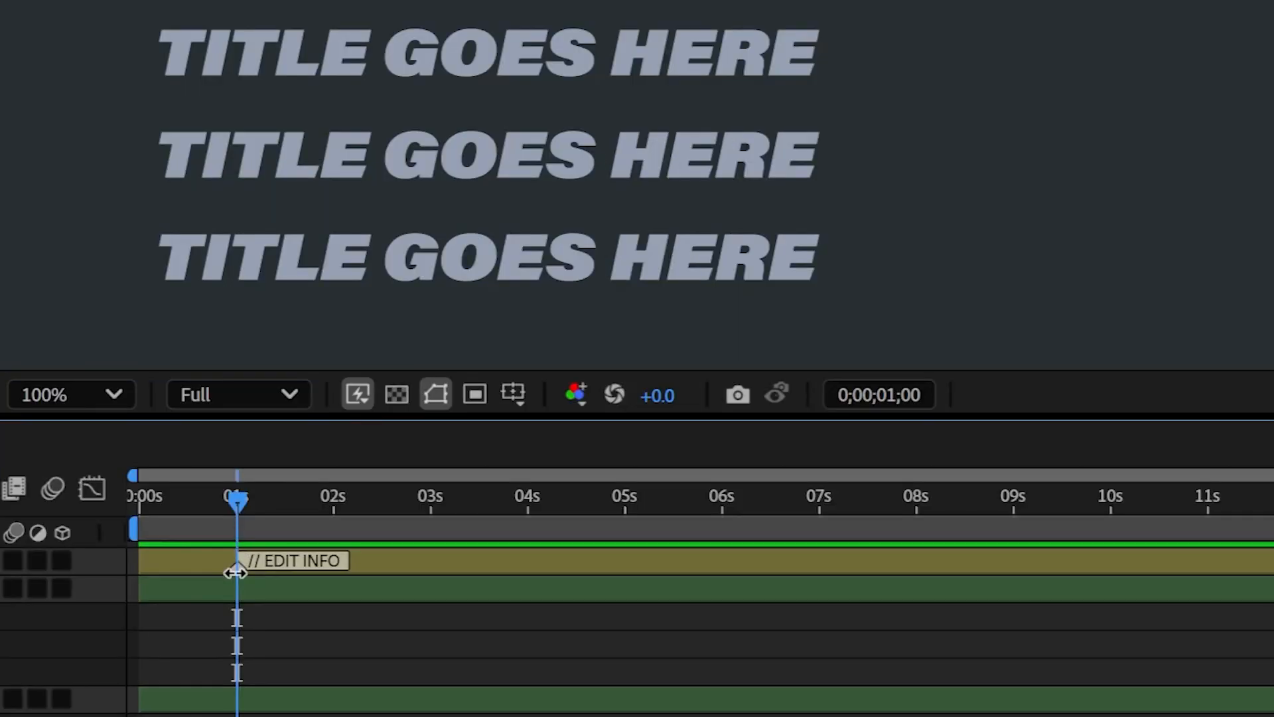
Replace the title line in the CONTROLS marker comment with Ukramedia and accept it
{"action": "double_click", "coordinate": [236, 572]}
{"action": "left_click", "coordinate": [627, 318]}
{"action": "left_click_drag", "start_coordinate": [627, 316], "coordinate": [460, 313]}
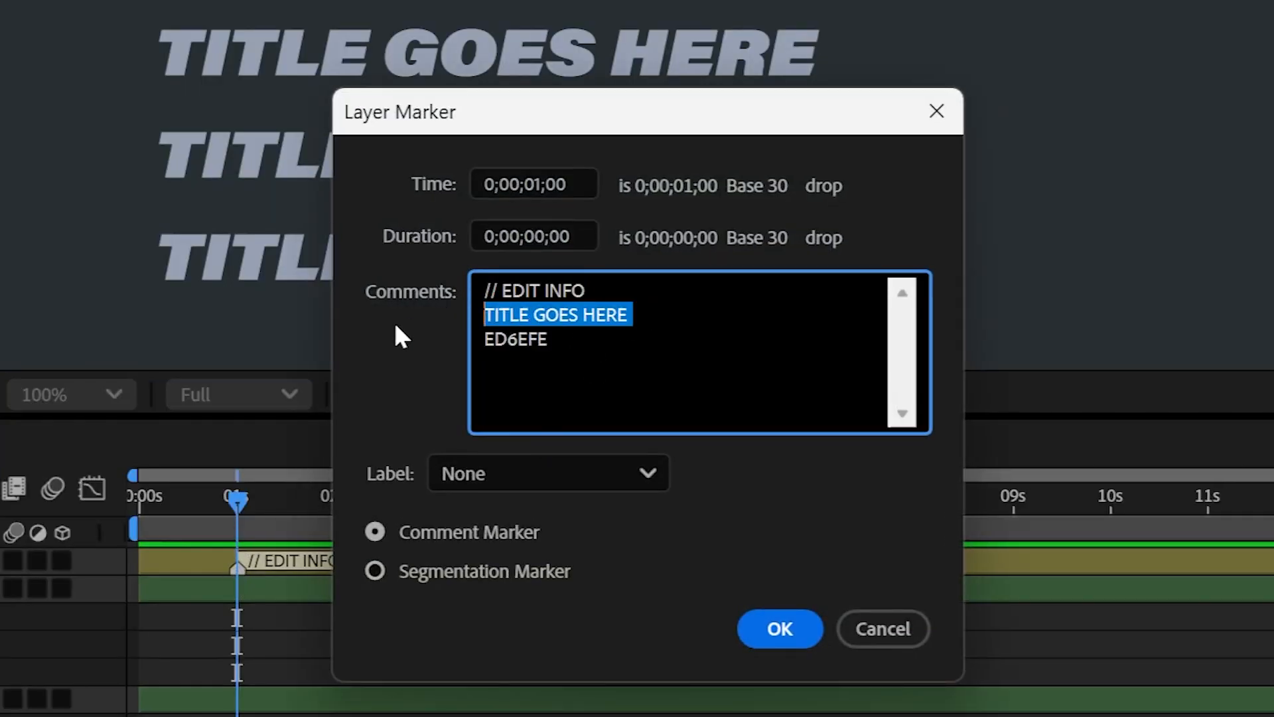
{"action": "type", "text": "Ukramedia"}
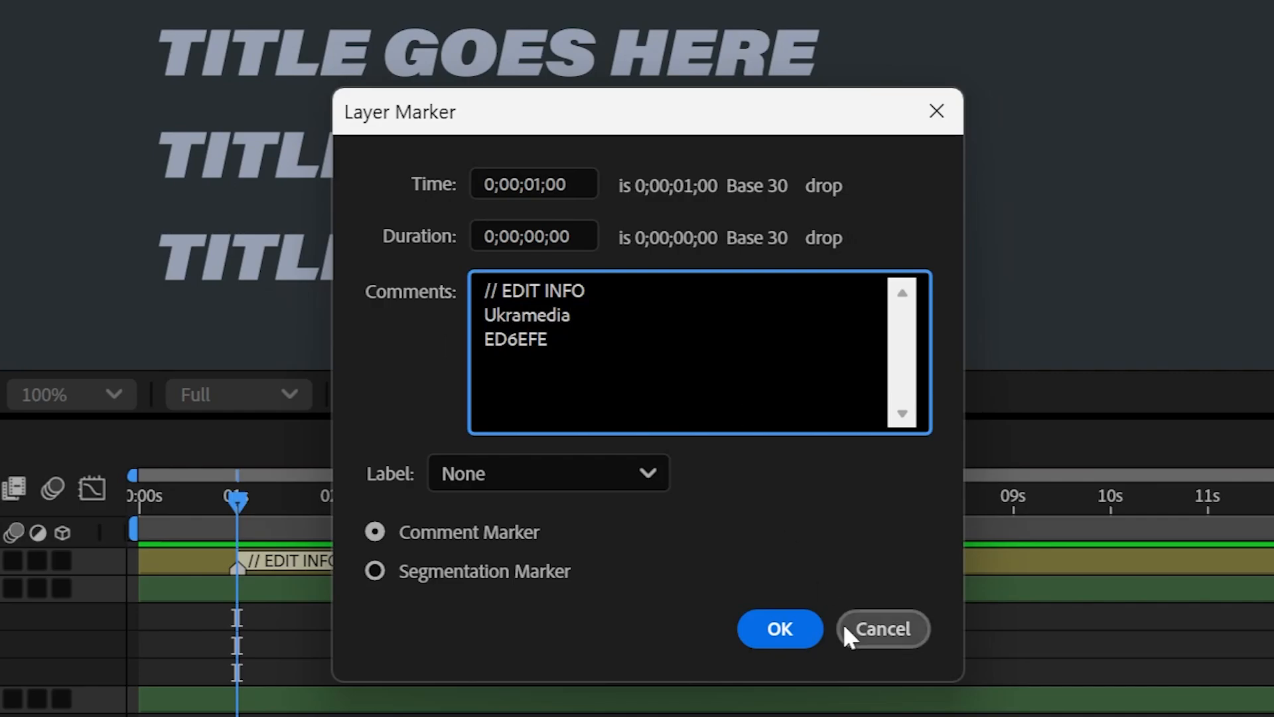
{"action": "left_click", "coordinate": [780, 629]}
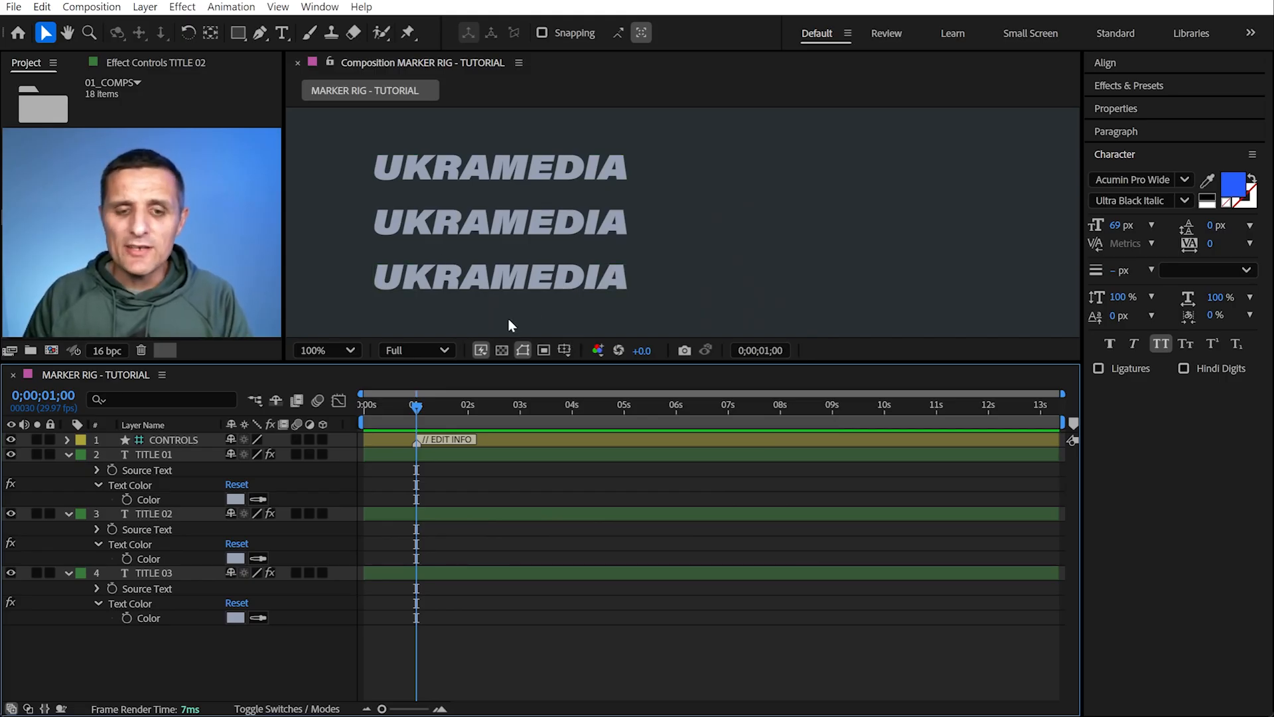
Open the CONTROLS layer marker and review its three comment lines: the heading, the title and the hex colour
{"action": "double_click", "coordinate": [419, 440]}
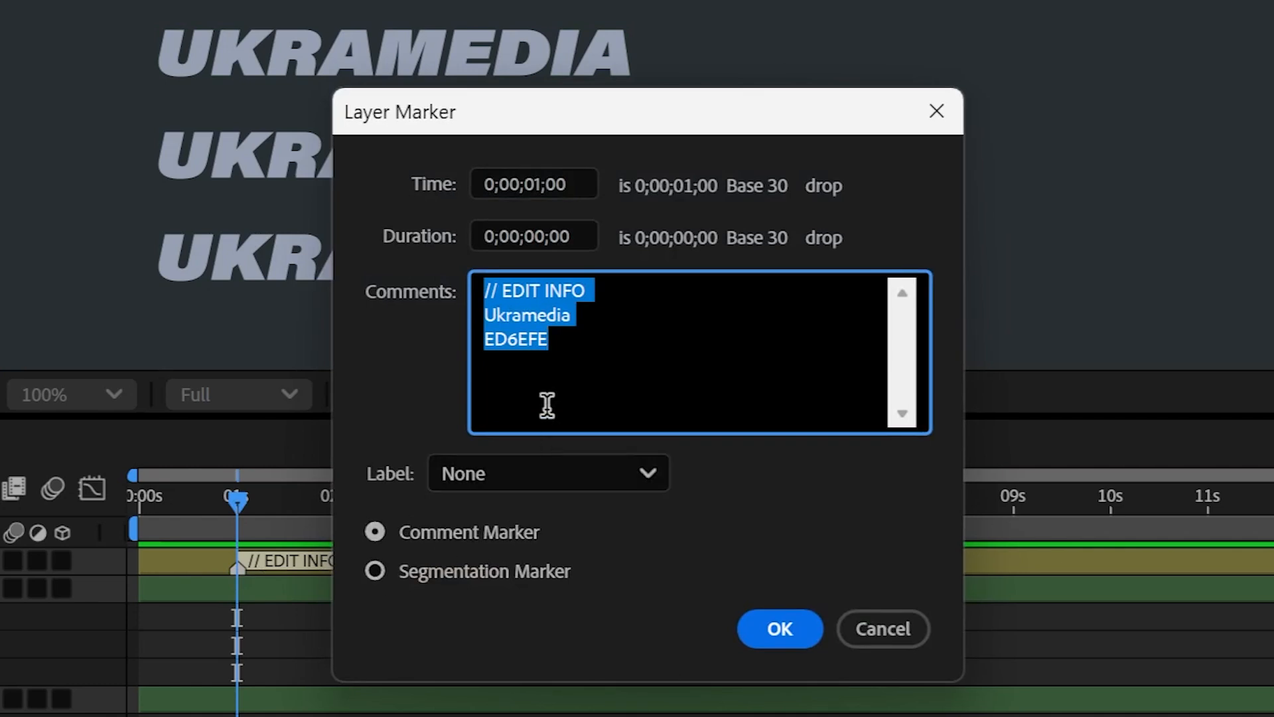
{"action": "left_click", "coordinate": [567, 350]}
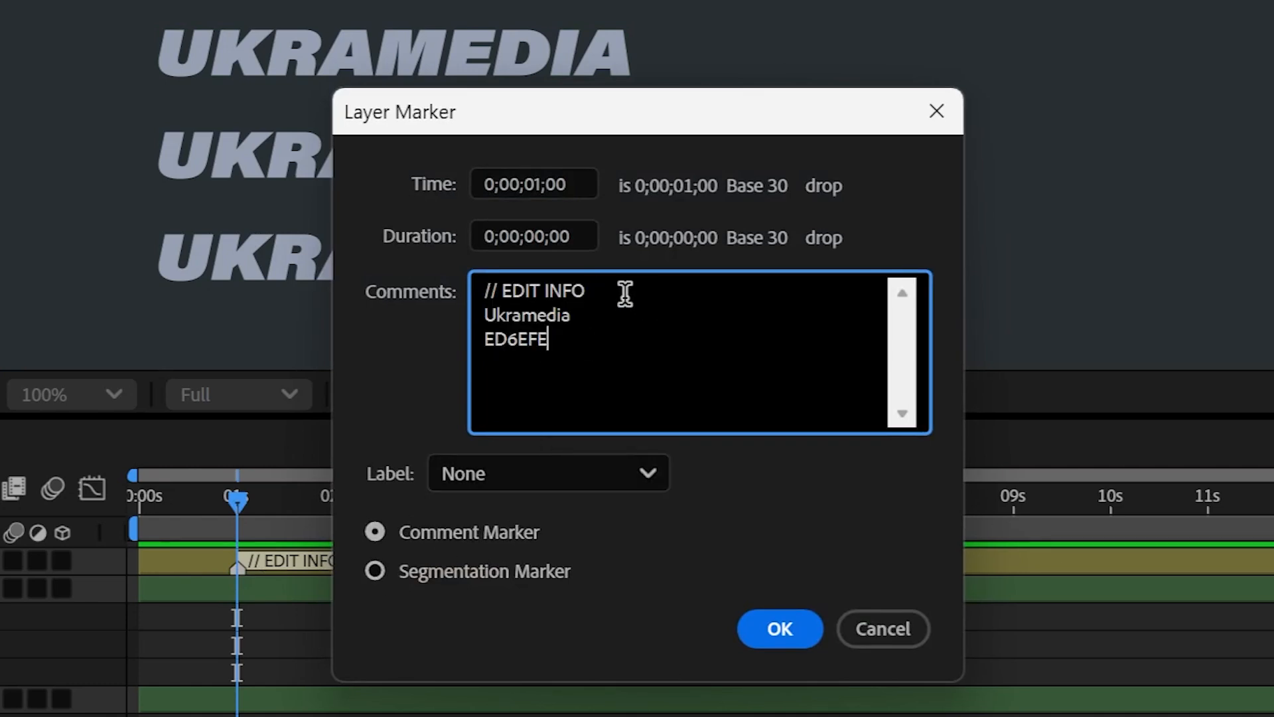
{"action": "left_click_drag", "start_coordinate": [625, 294], "coordinate": [478, 291]}
{"action": "left_click_drag", "start_coordinate": [584, 315], "coordinate": [457, 313]}
{"action": "left_click_drag", "start_coordinate": [576, 341], "coordinate": [457, 339]}
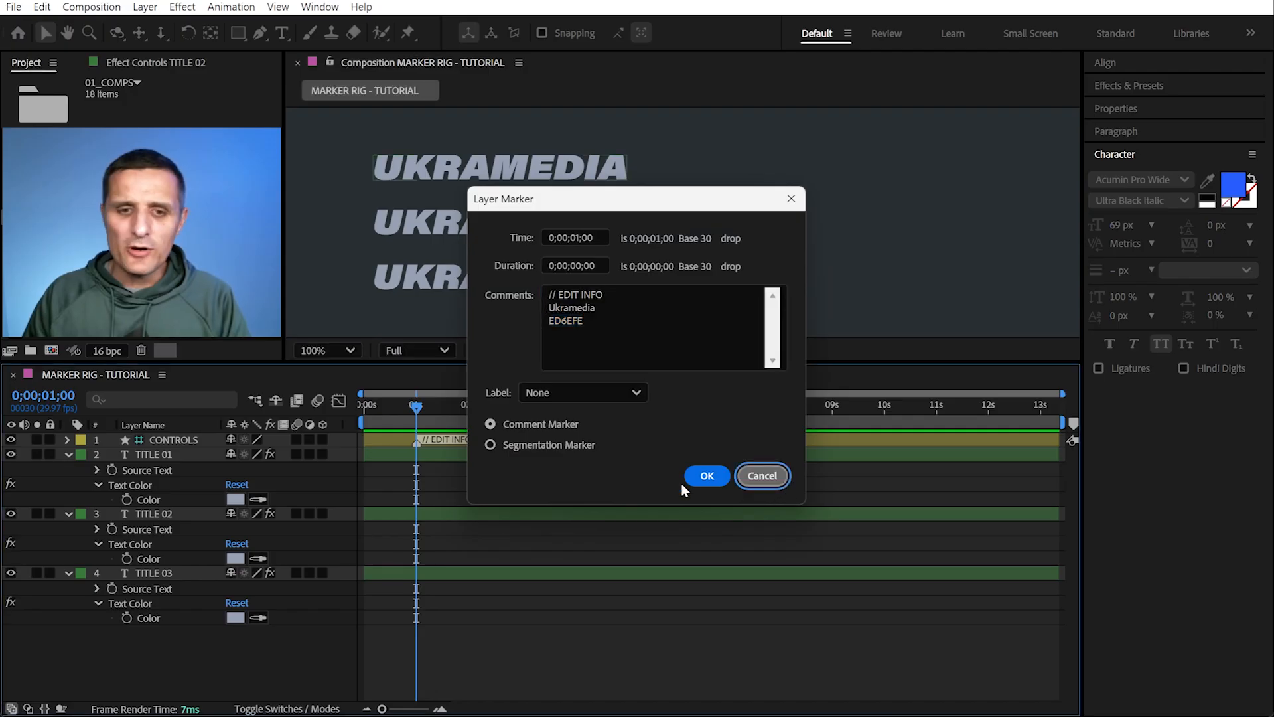
{"action": "left_click", "coordinate": [780, 628]}
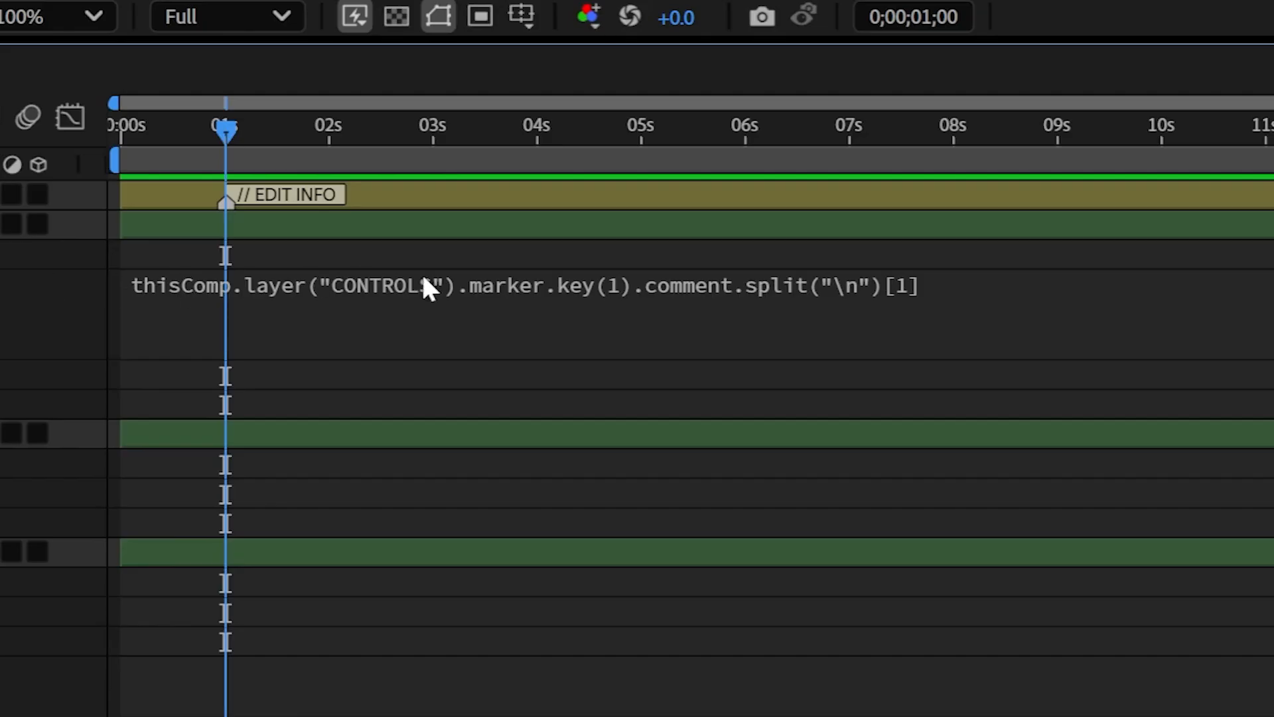
Copy TITLE 01's Source Text expression into an expression on its Text Color's Color property, set the line index to [2] and apply it
{"action": "left_click", "coordinate": [428, 288]}
{"action": "left_click", "coordinate": [1012, 282]}
{"action": "left_click_drag", "start_coordinate": [1012, 282], "coordinate": [140, 275]}
{"action": "left_click", "coordinate": [77, 253]}
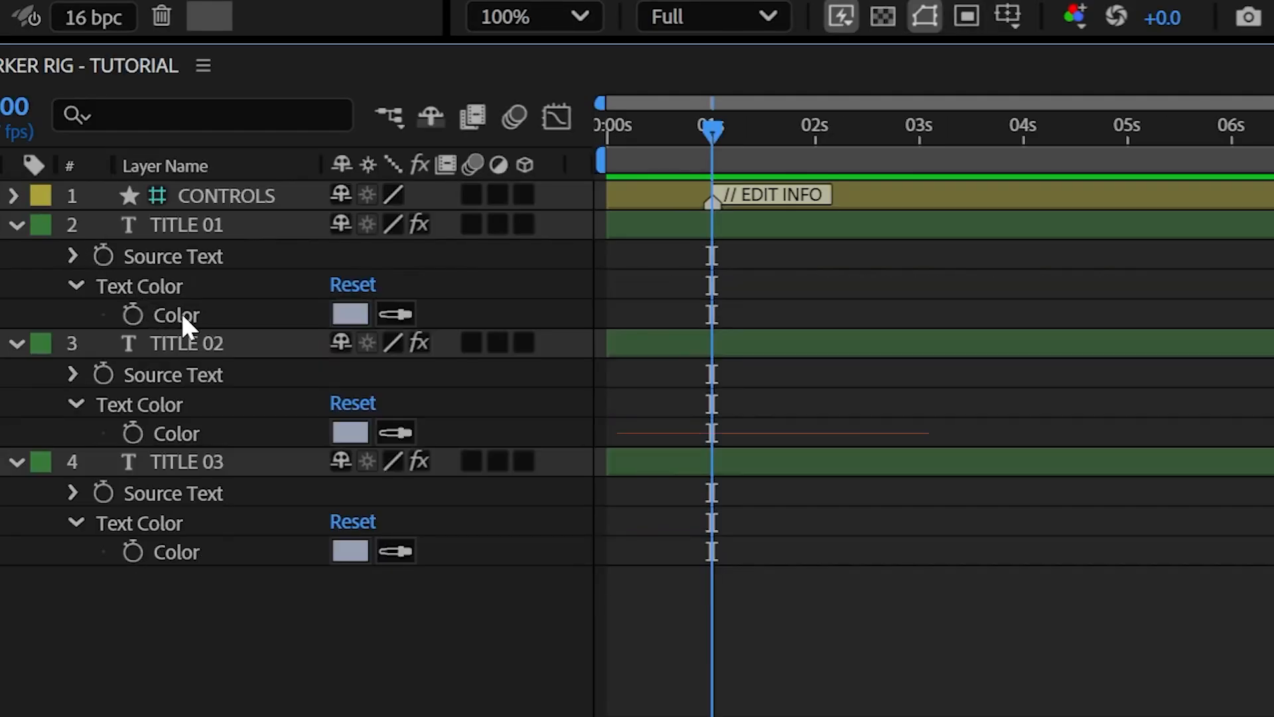
{"action": "left_click", "coordinate": [143, 317], "text": "alt"}
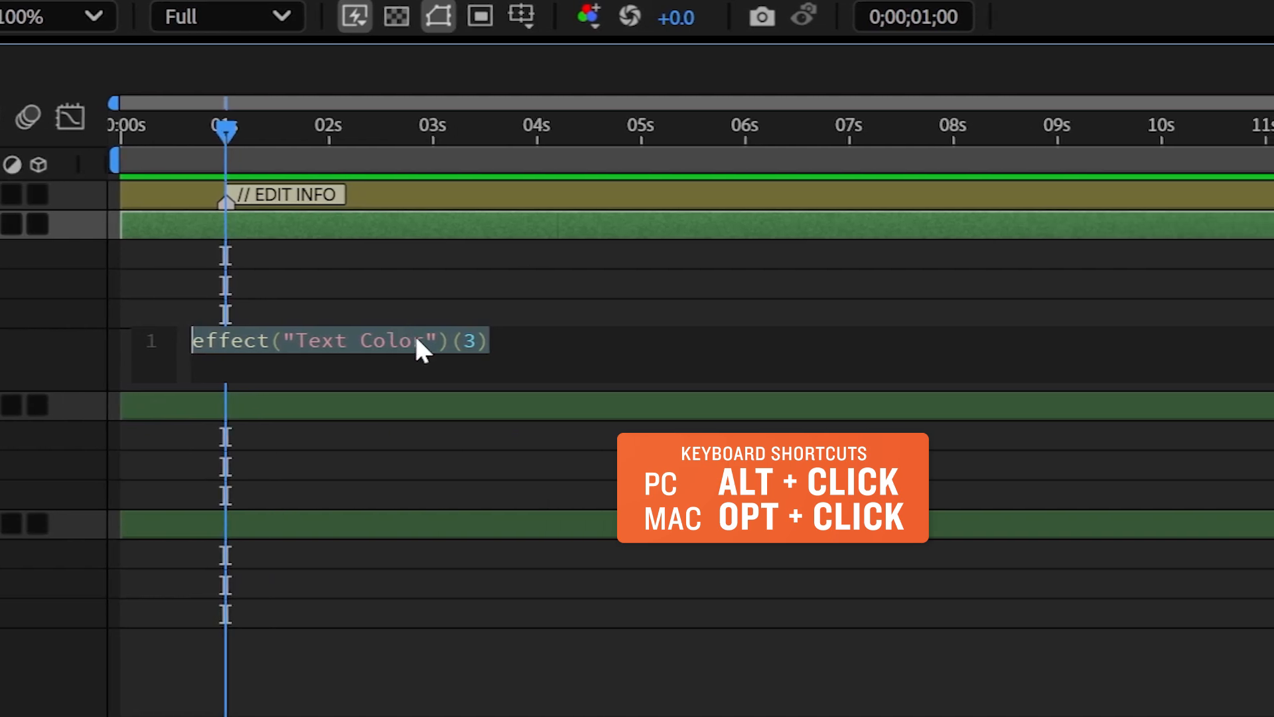
{"action": "key", "text": "ctrl+v"}
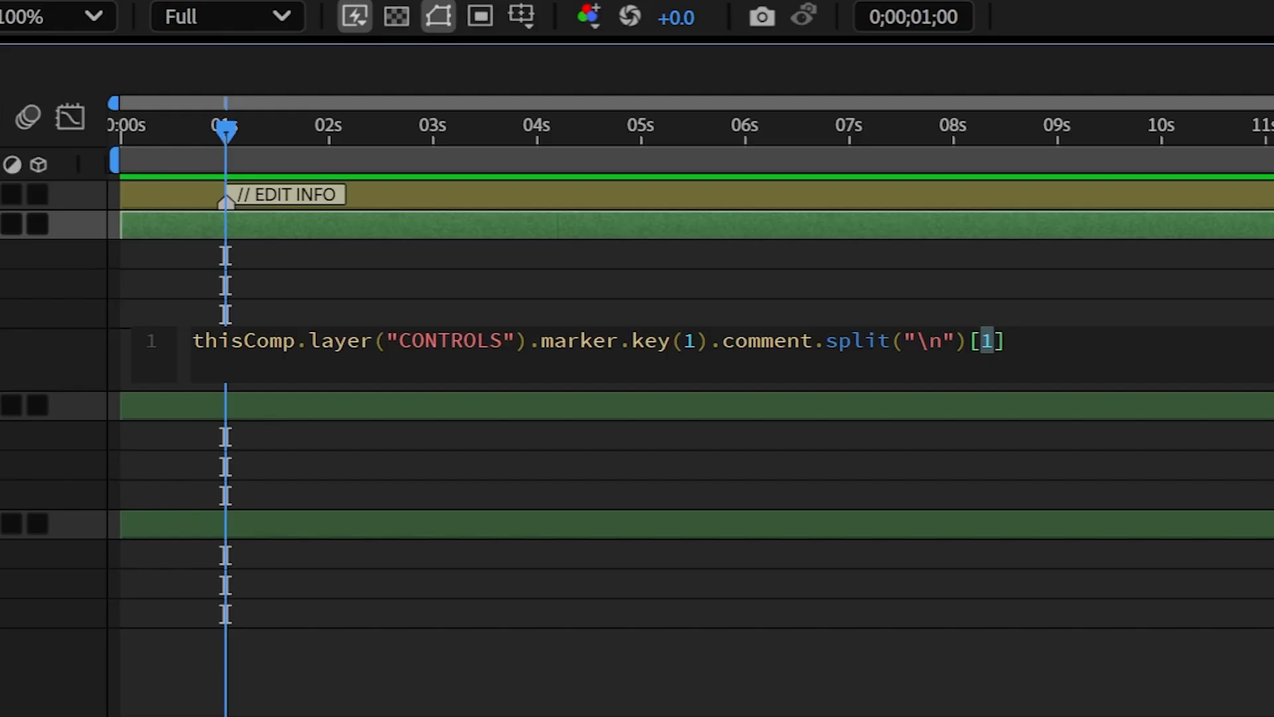
{"action": "type", "text": "2"}
{"action": "left_click", "coordinate": [74, 335]}
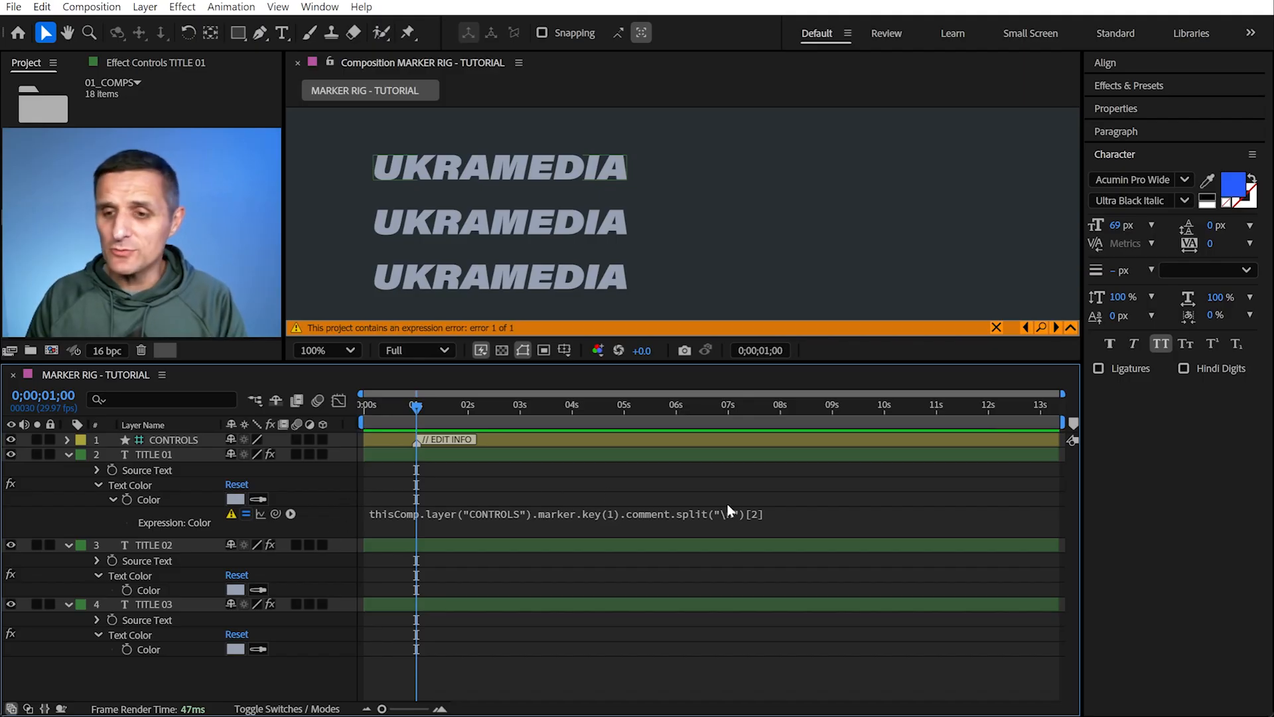
Add throw at the start of TITLE 01's Color expression and apply it to read the returned value
{"action": "left_click", "coordinate": [517, 519]}
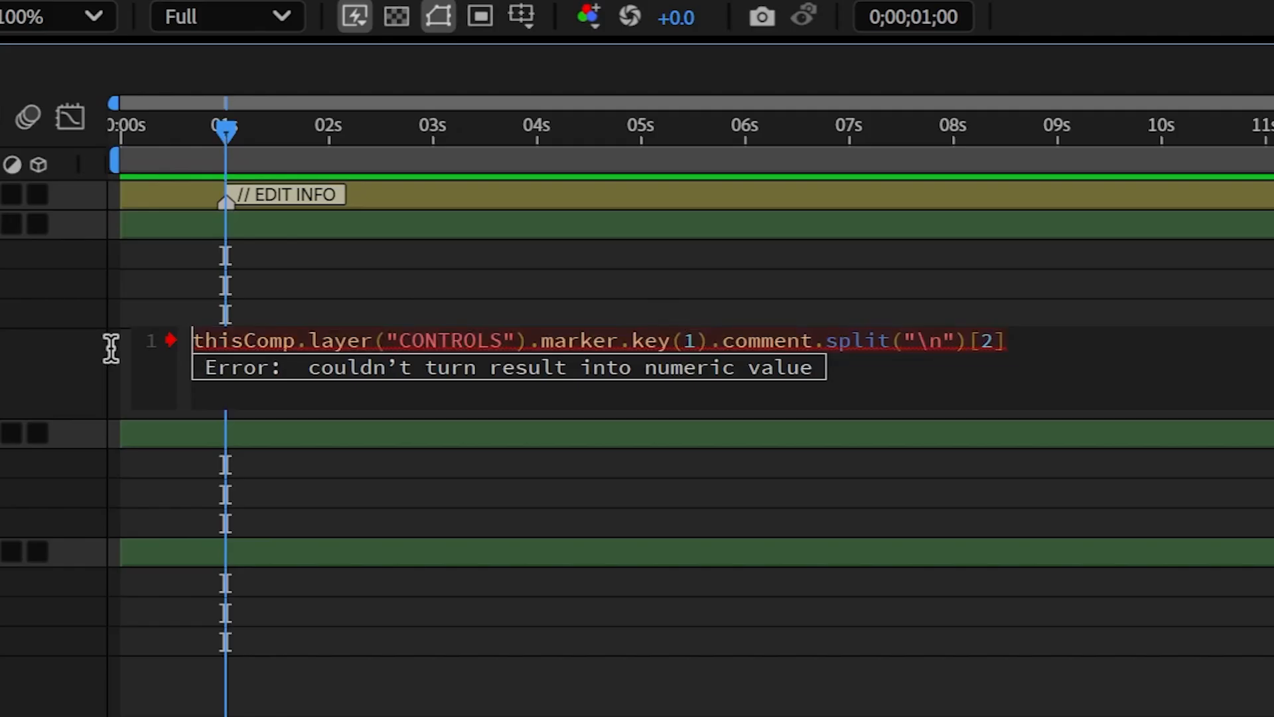
{"action": "type", "text": "throw"}
{"action": "key", "text": "KP_Enter"}
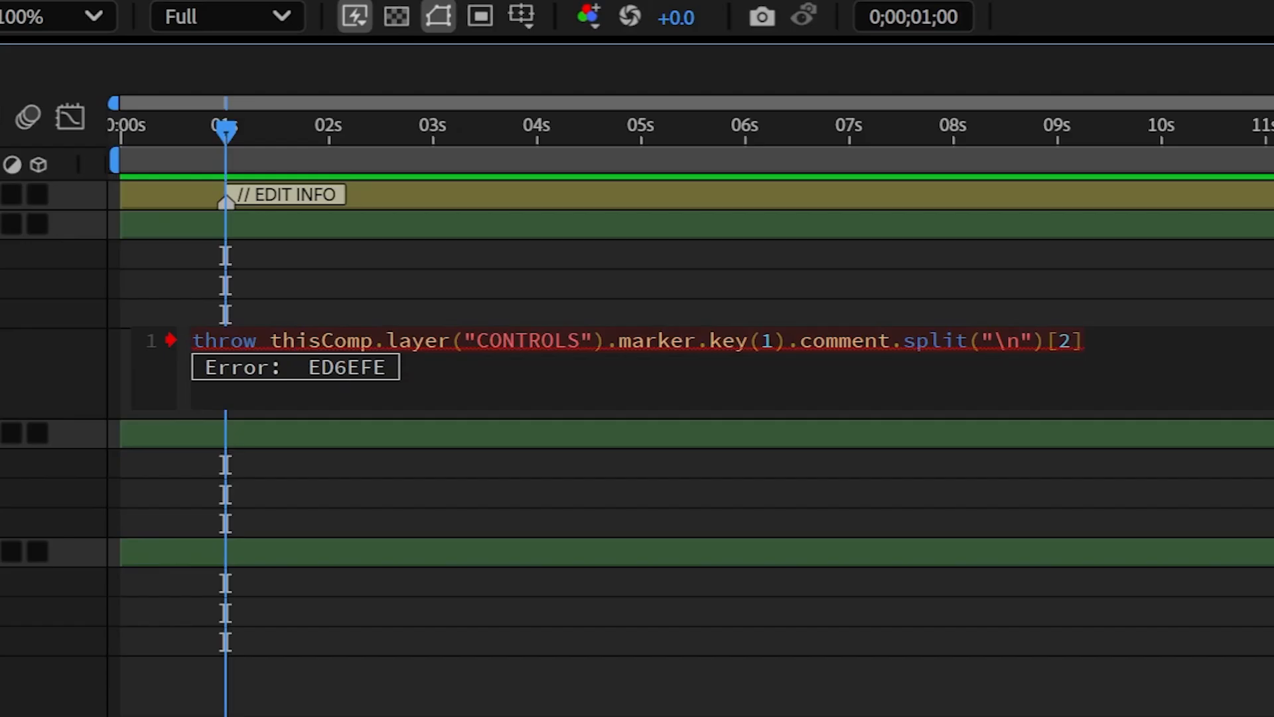
Replace throw in TITLE 01's Color expression with hexToRgb(), wrapping the whole marker expression in its parentheses, and apply it
{"action": "type", "text": "hex"}
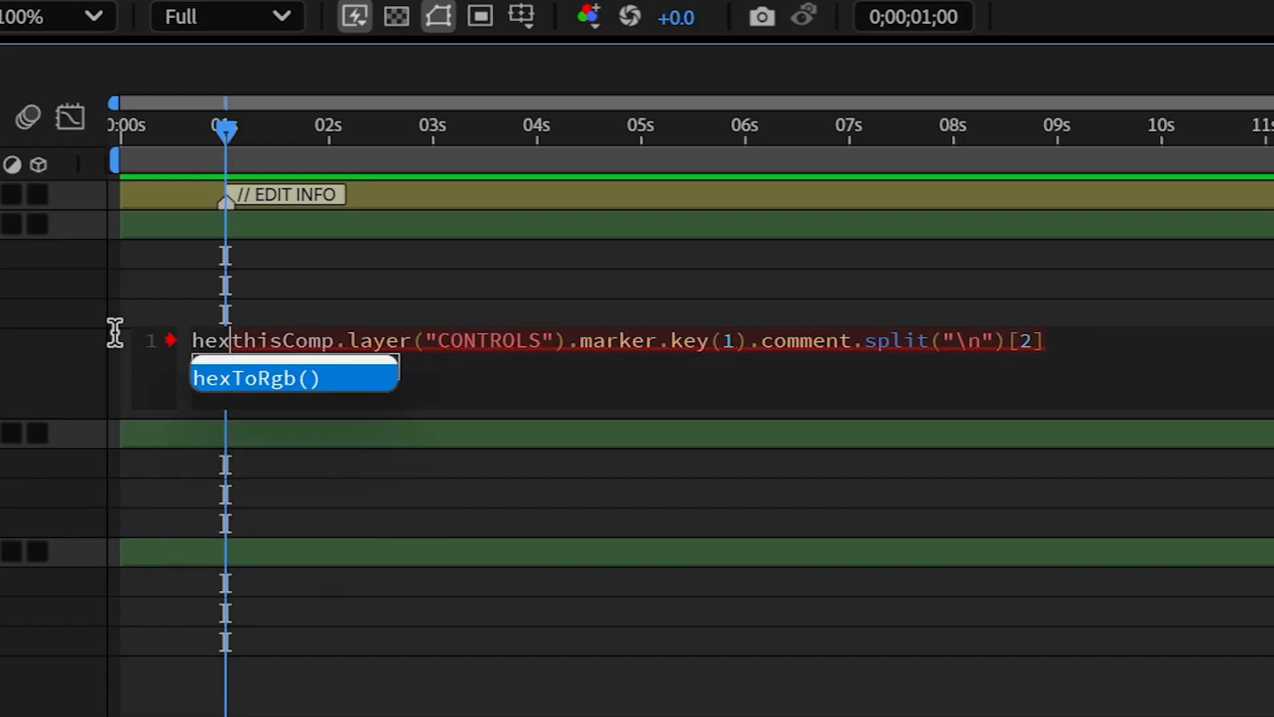
{"action": "key", "text": "Return"}
{"action": "key", "text": "Delete"}
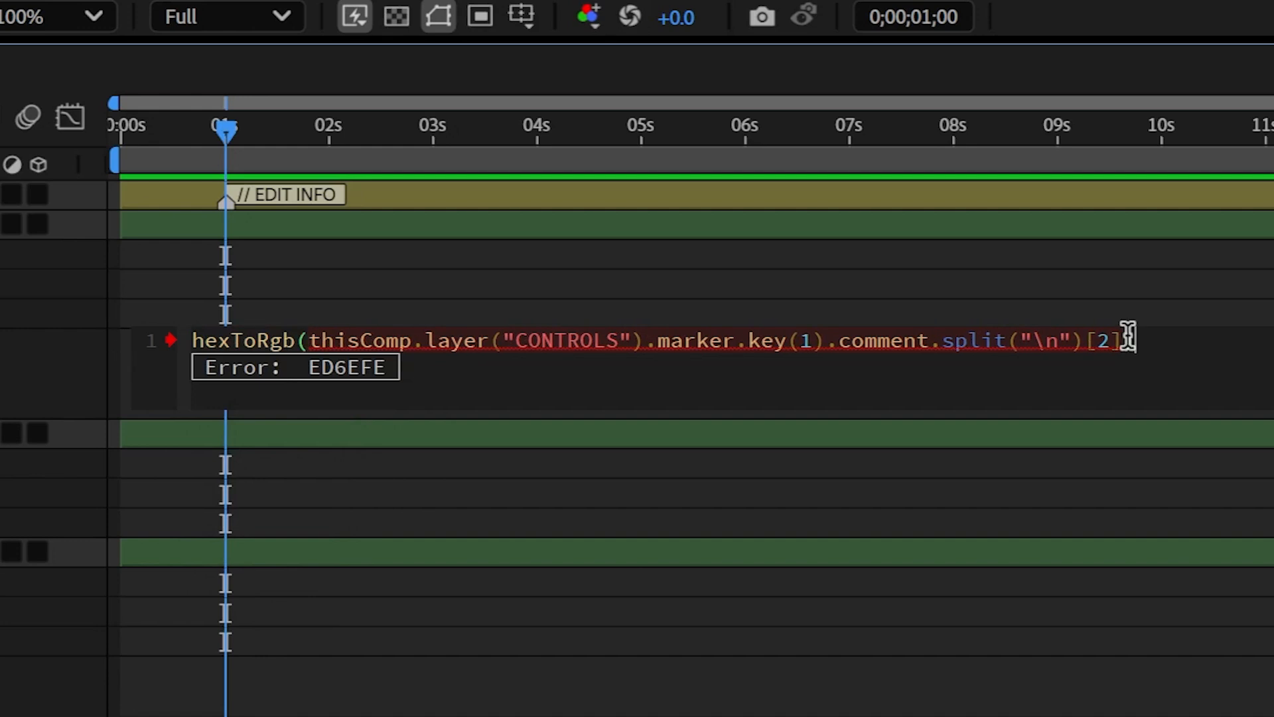
{"action": "type", "text": ")"}
{"action": "left_click", "coordinate": [62, 319]}
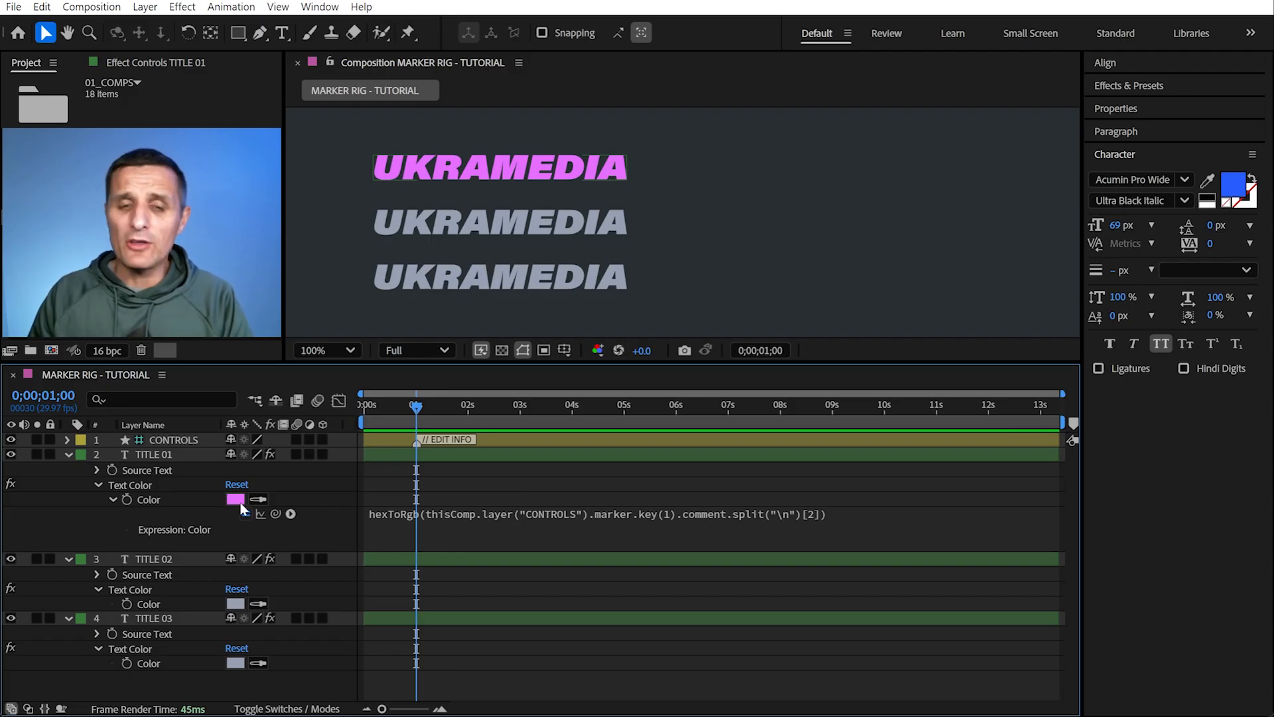
Copy only the expression from TITLE 01's Color property and paste it onto TITLE 02 and TITLE 03
{"action": "right_click", "coordinate": [159, 499]}
{"action": "left_click", "coordinate": [238, 432]}
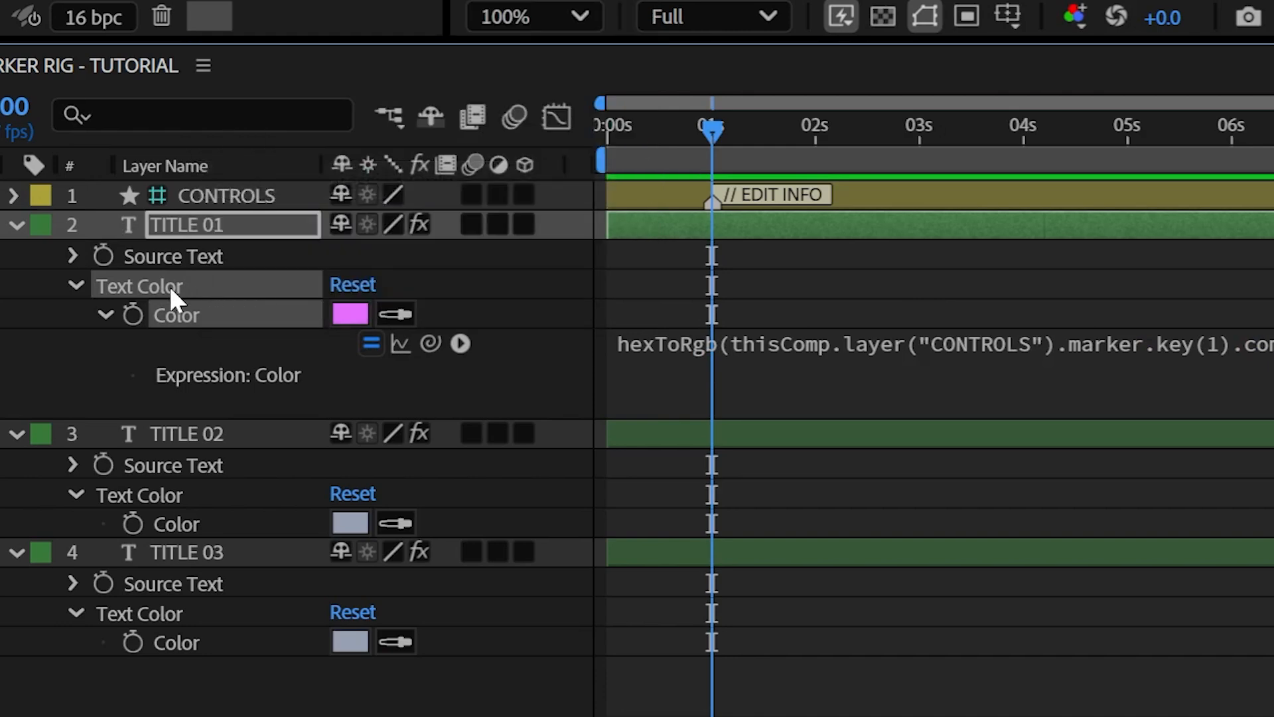
{"action": "left_click", "coordinate": [101, 308]}
{"action": "left_click", "coordinate": [175, 433]}
{"action": "left_click", "coordinate": [189, 552], "text": "ctrl"}
{"action": "key", "text": "ctrl+v"}
{"action": "left_click", "coordinate": [562, 542]}
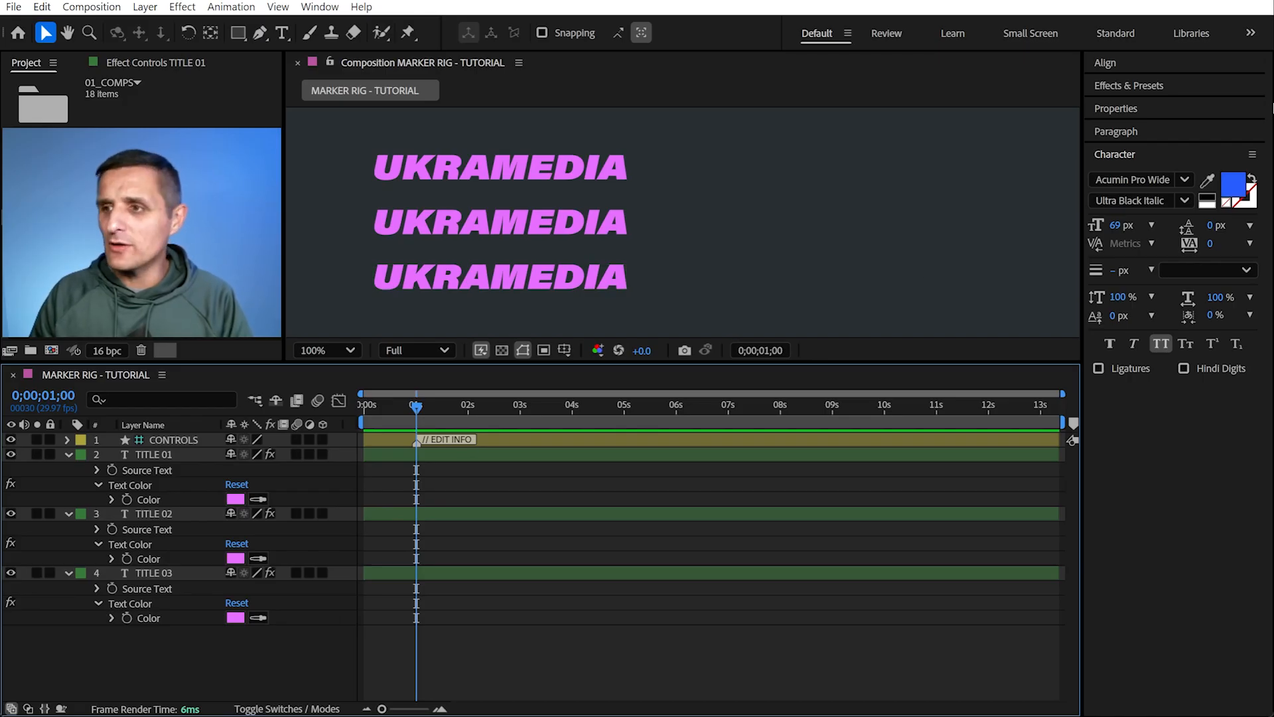
Copy the hex code of the Character fill colour and paste it over ED6EFE in the CONTROLS marker comment, accepting the change
{"action": "left_click", "coordinate": [1229, 182]}
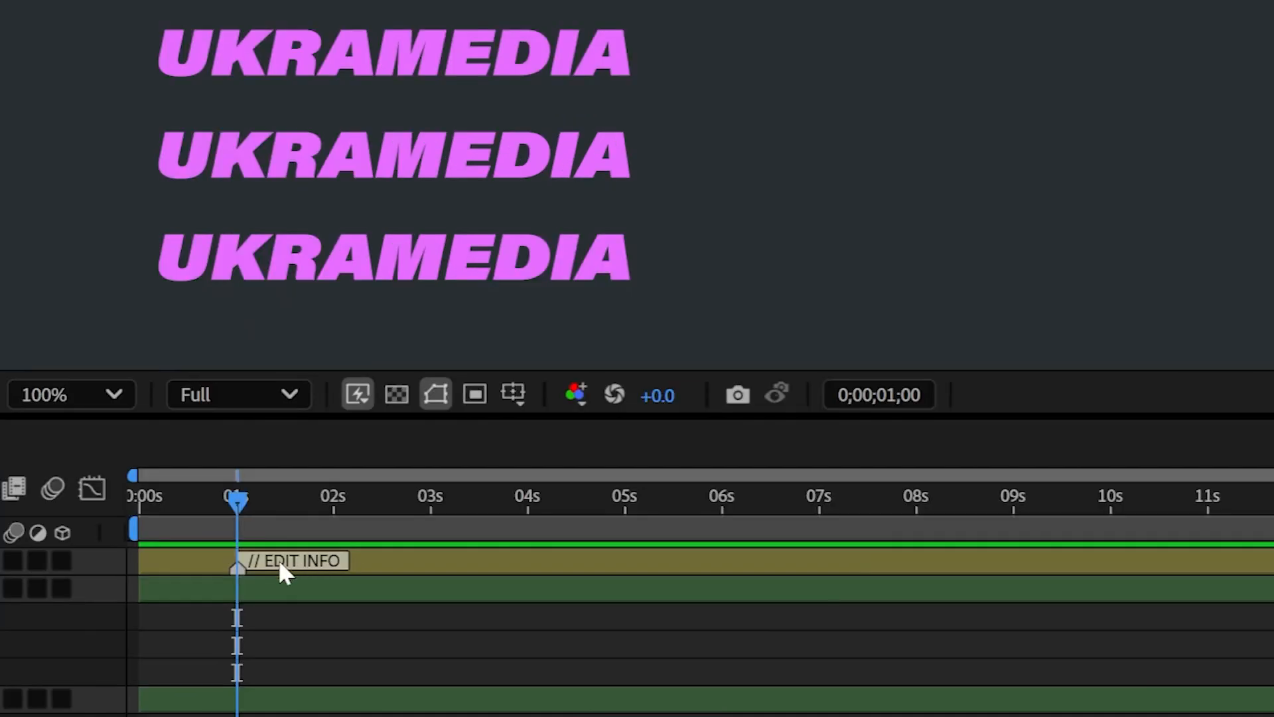
{"action": "double_click", "coordinate": [237, 562]}
{"action": "left_click", "coordinate": [566, 340]}
{"action": "left_click_drag", "start_coordinate": [566, 340], "coordinate": [449, 341]}
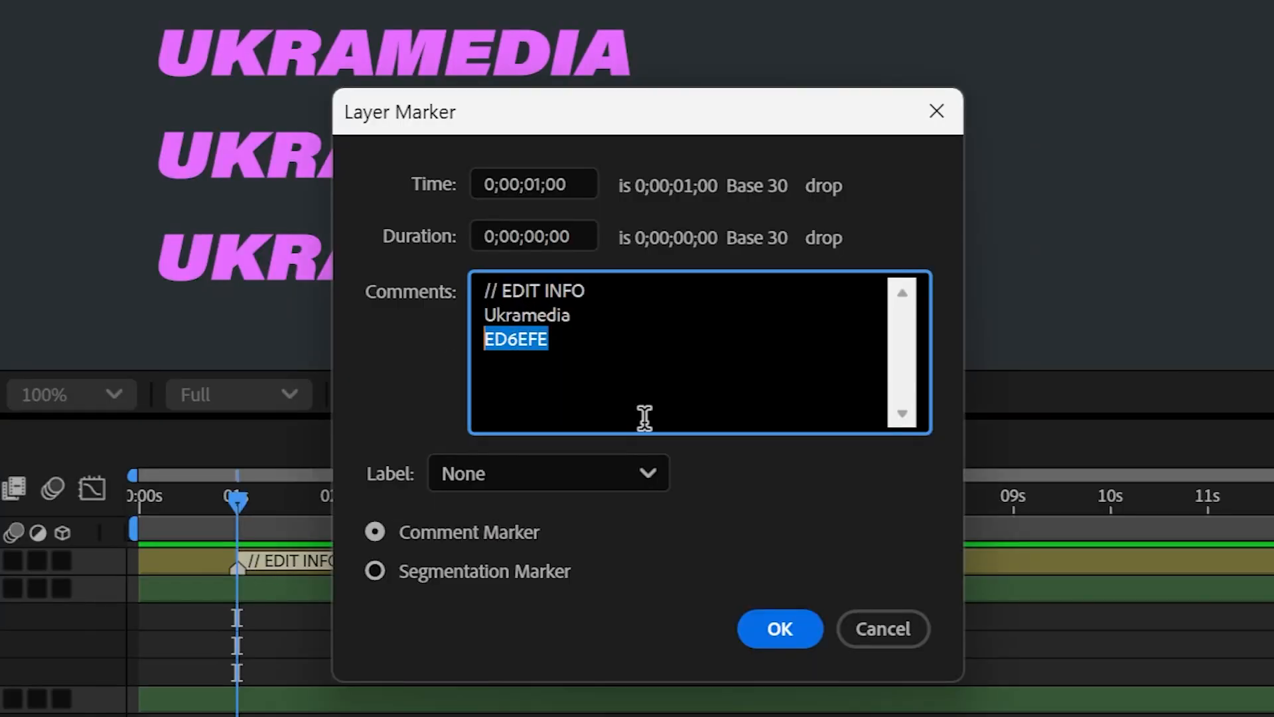
{"action": "key", "text": "ctrl+v"}
{"action": "left_click", "coordinate": [785, 628]}
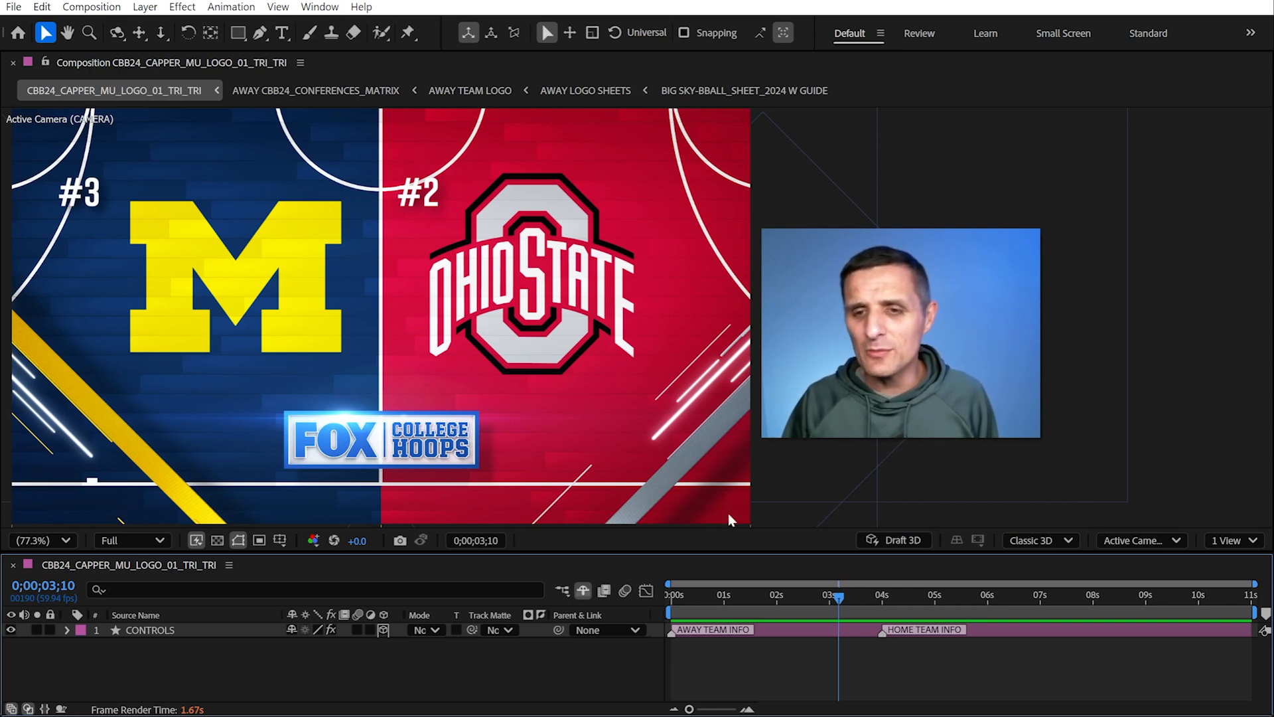
Preview the CBB24_CAPPER_MU_LOGO_01_TRI_TRI composition's animation and select its CONTROLS layer
{"action": "key", "text": "space"}
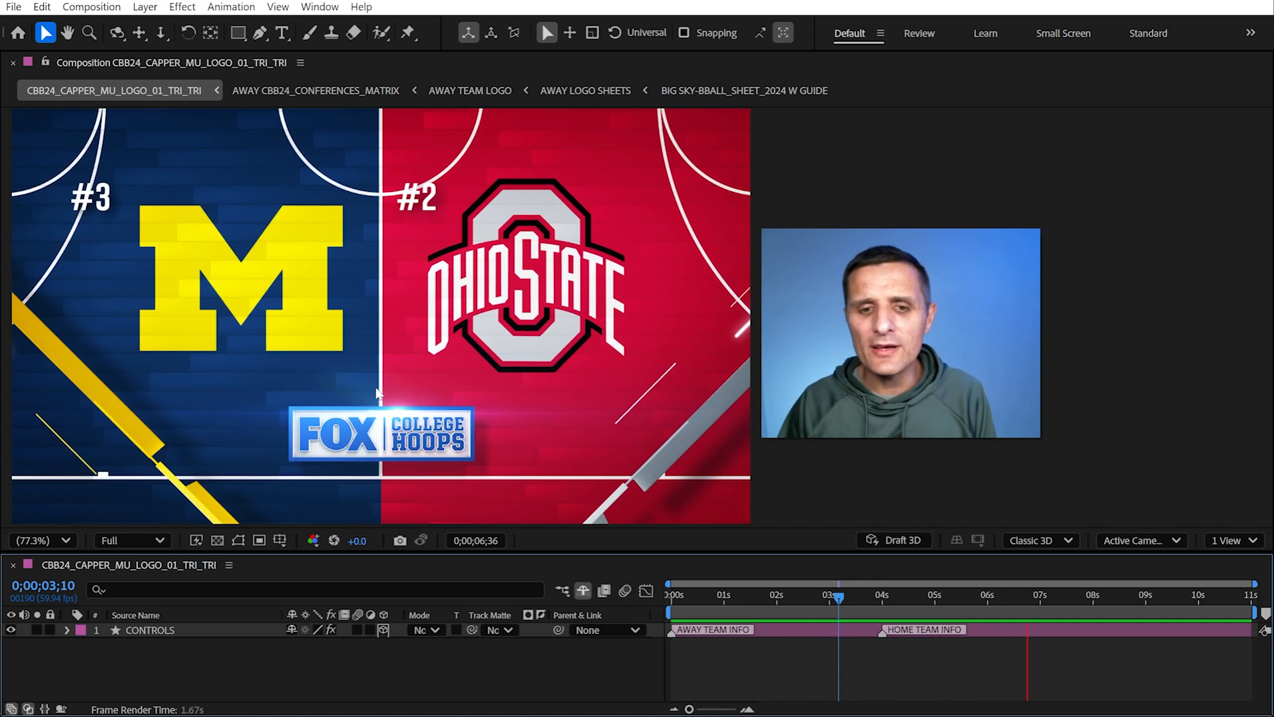
{"action": "key", "text": "space"}
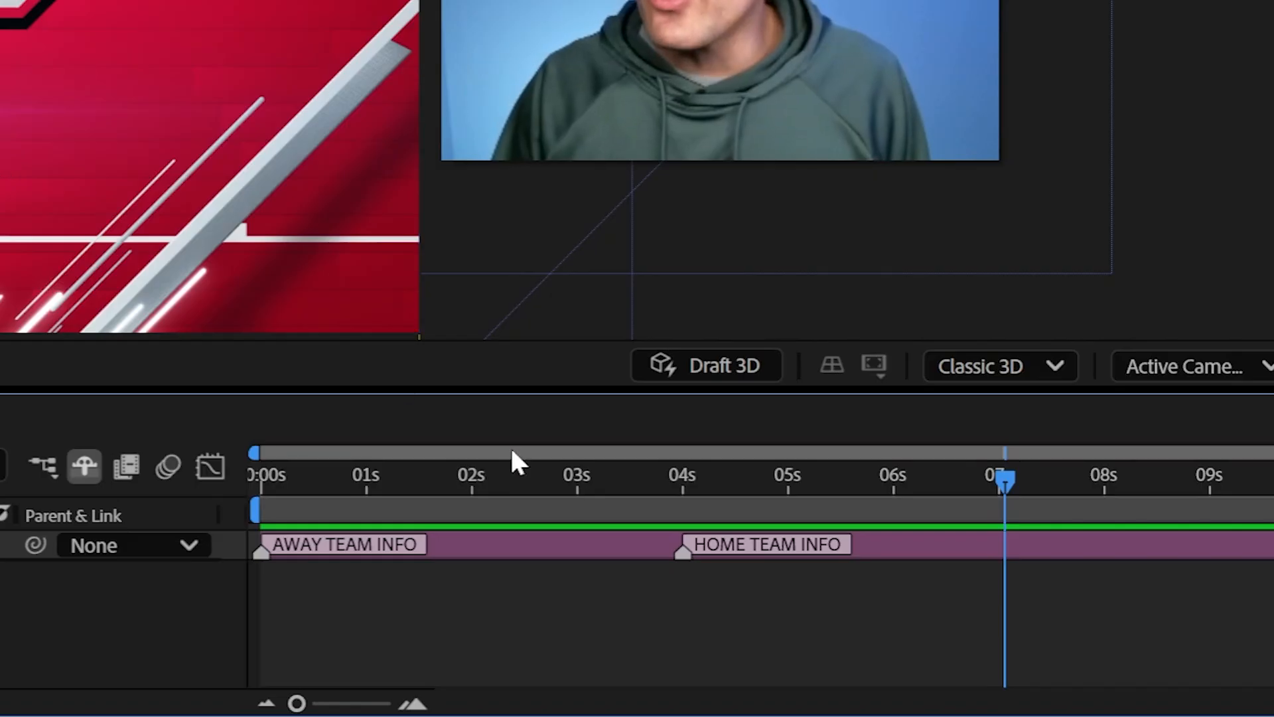
{"action": "left_click", "coordinate": [835, 628]}
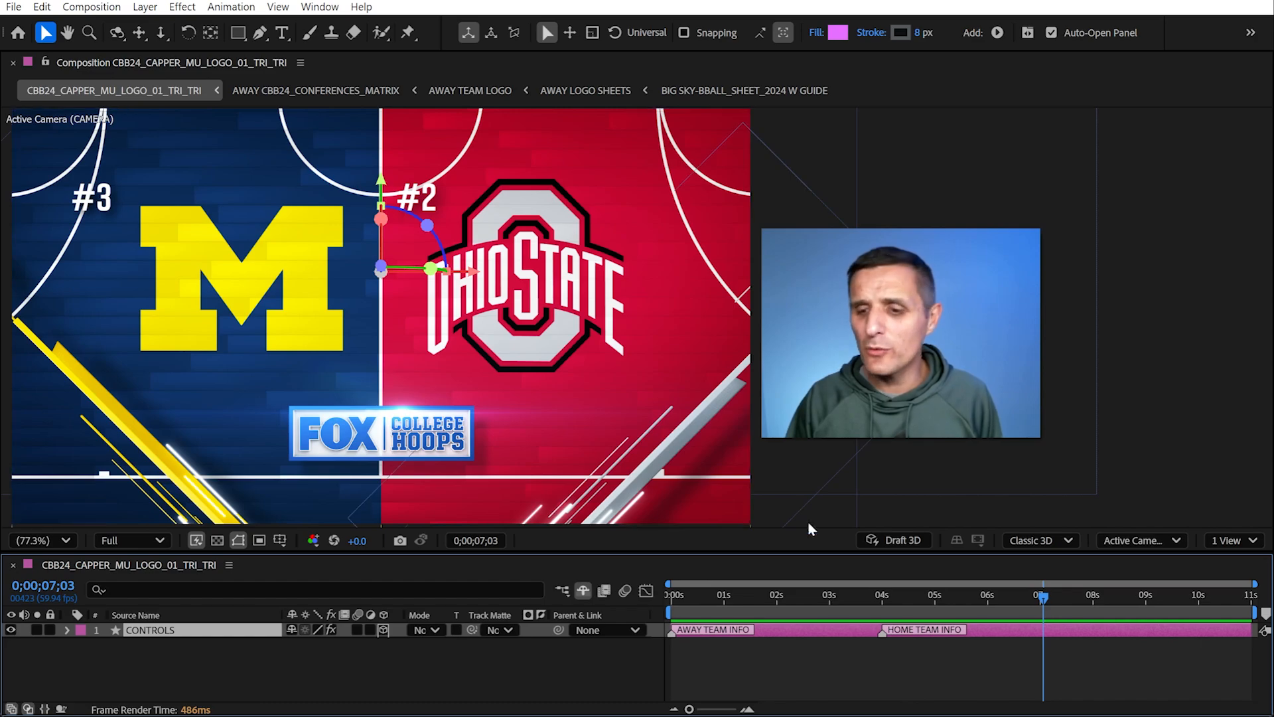
Open the AWAY TEAM INFO marker and examine its comment lines for rank, team names, hex colours and numeric values
{"action": "mouse_move", "coordinate": [673, 632]}
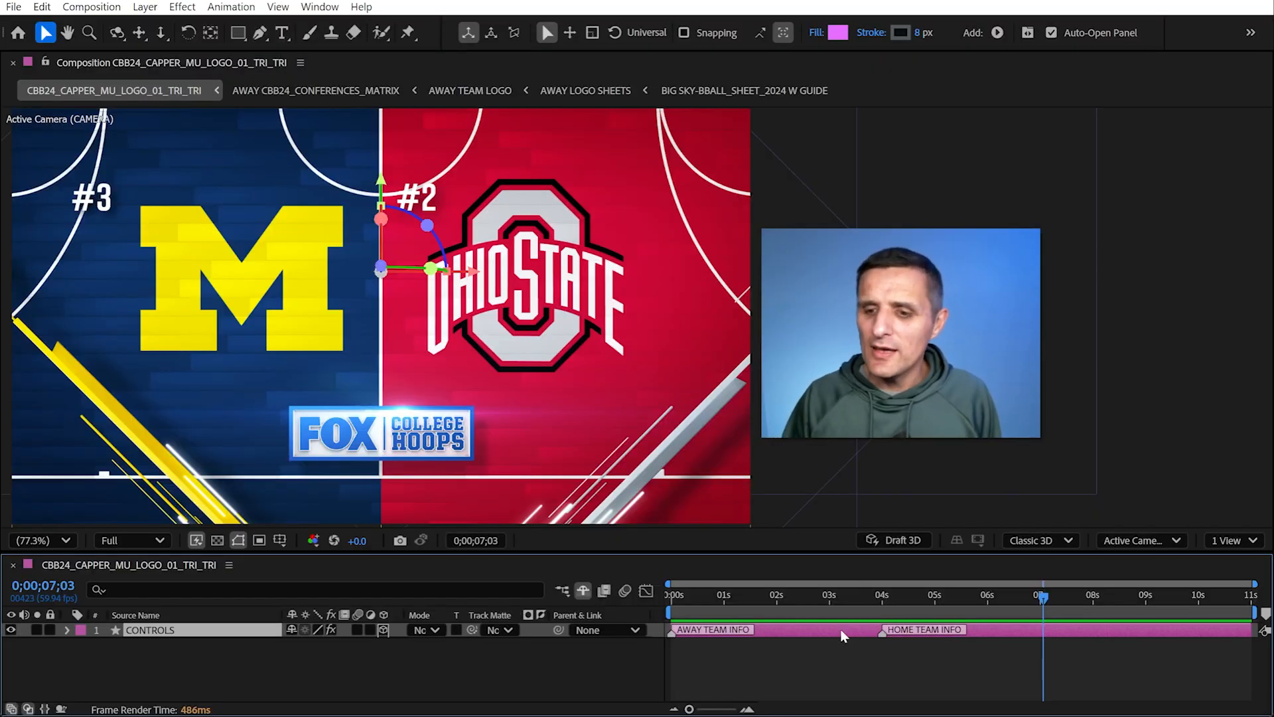
{"action": "double_click", "coordinate": [674, 632]}
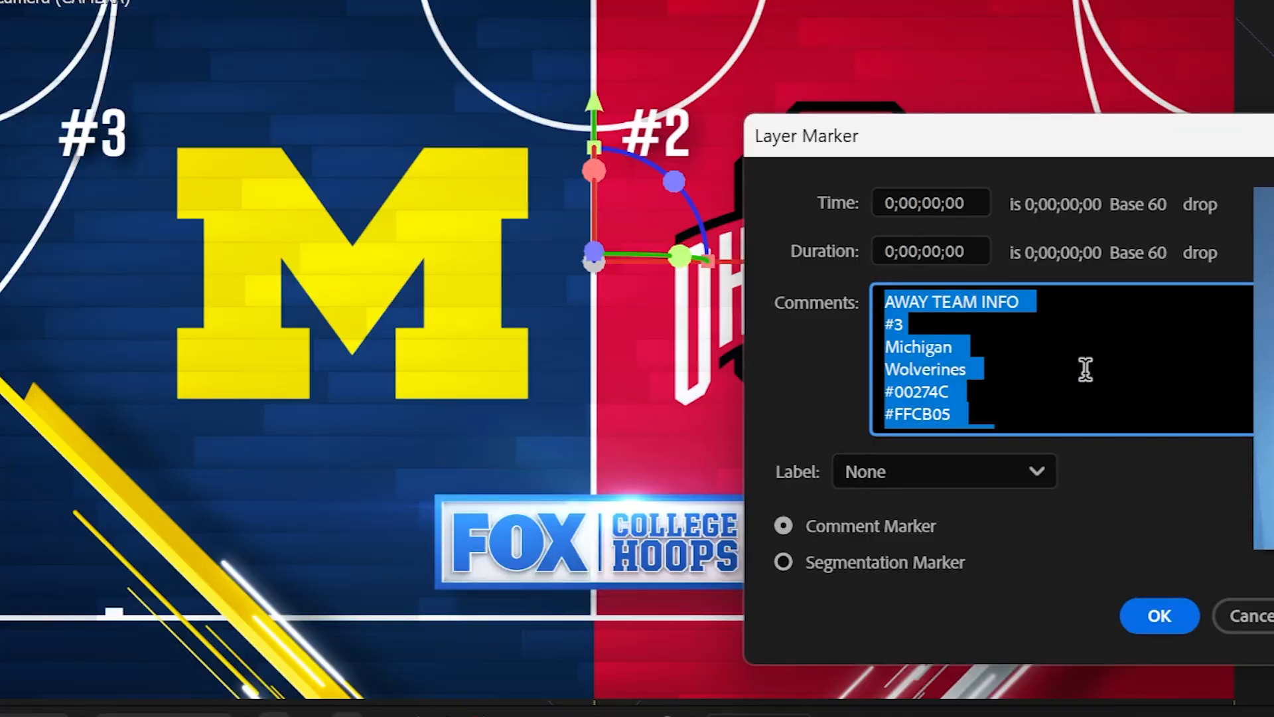
{"action": "left_click", "coordinate": [1105, 336]}
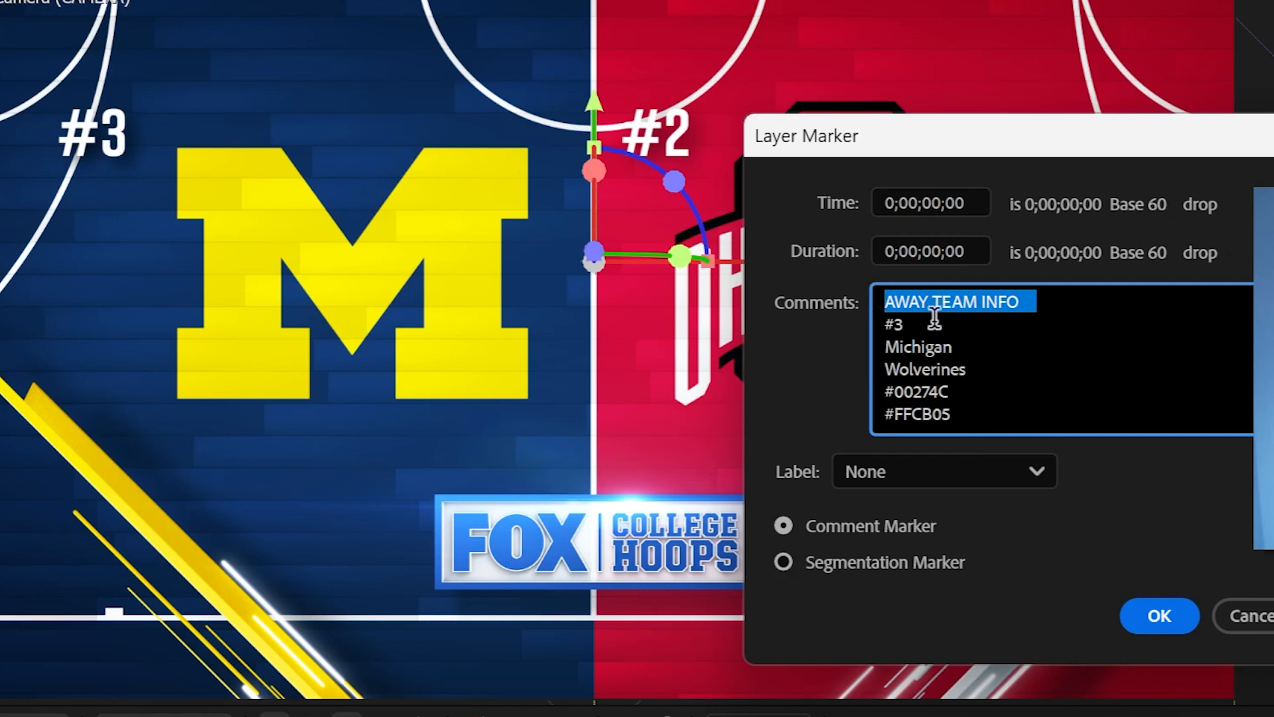
{"action": "left_click_drag", "start_coordinate": [934, 318], "coordinate": [877, 321]}
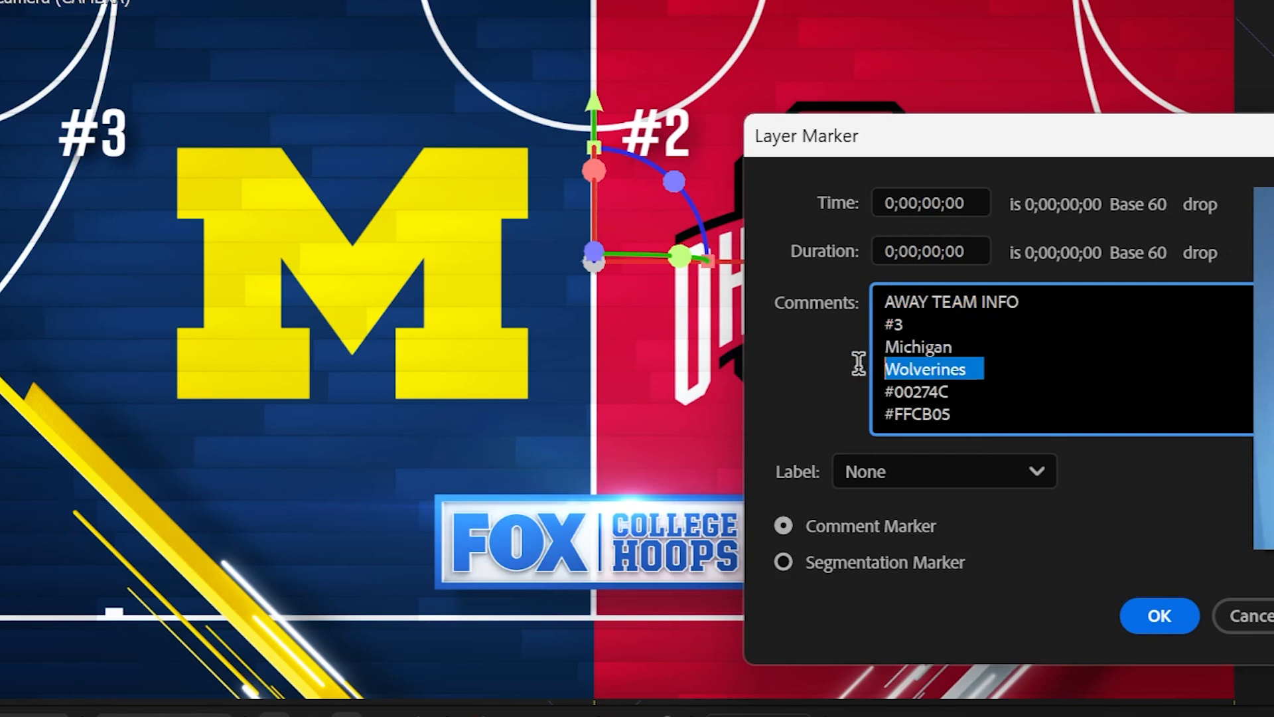
{"action": "left_click_drag", "start_coordinate": [974, 390], "coordinate": [867, 392]}
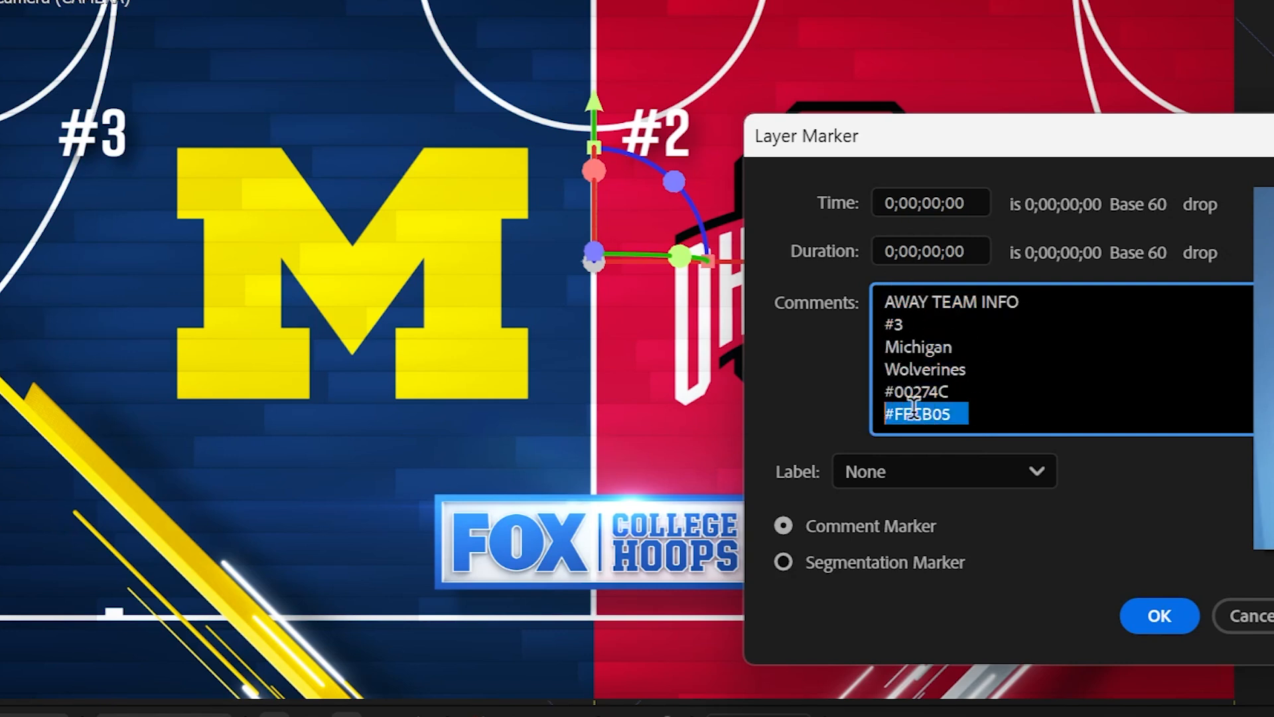
{"action": "scroll", "coordinate": [1094, 391], "scroll_direction": "down", "scroll_amount": 1}
{"action": "left_click_drag", "start_coordinate": [1021, 411], "coordinate": [864, 425]}
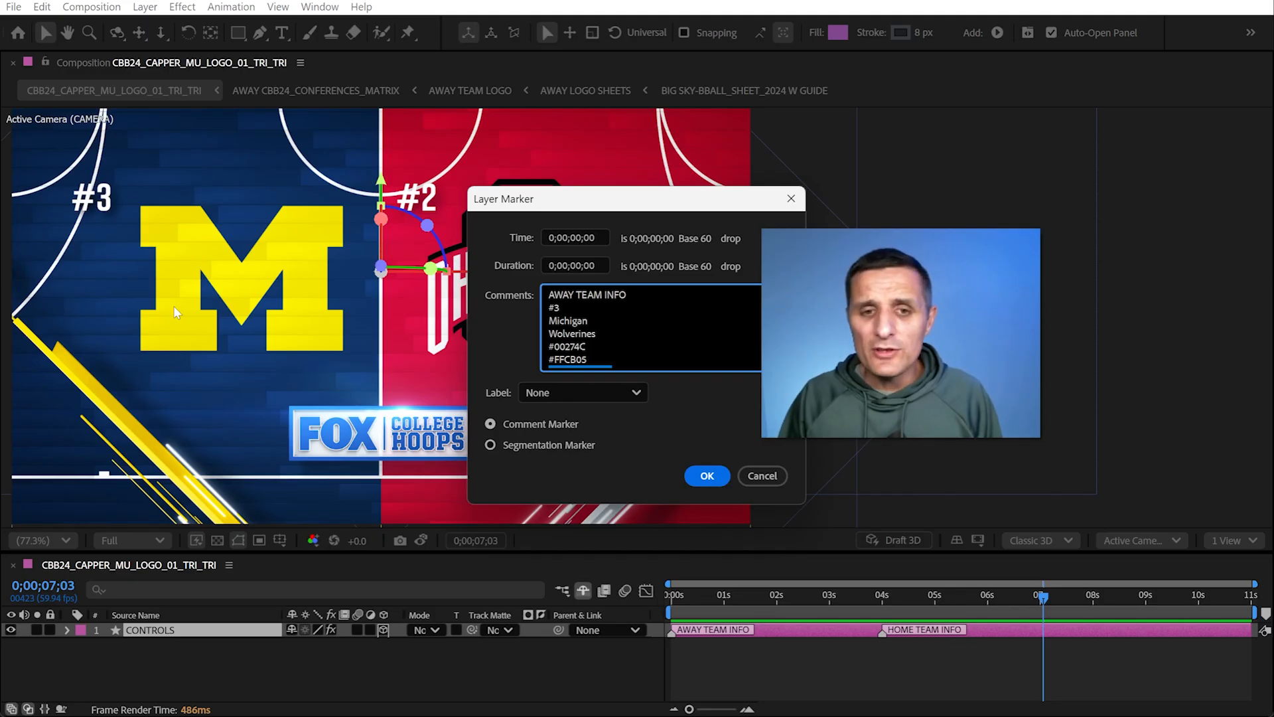
{"action": "left_click_drag", "start_coordinate": [569, 310], "coordinate": [538, 309]}
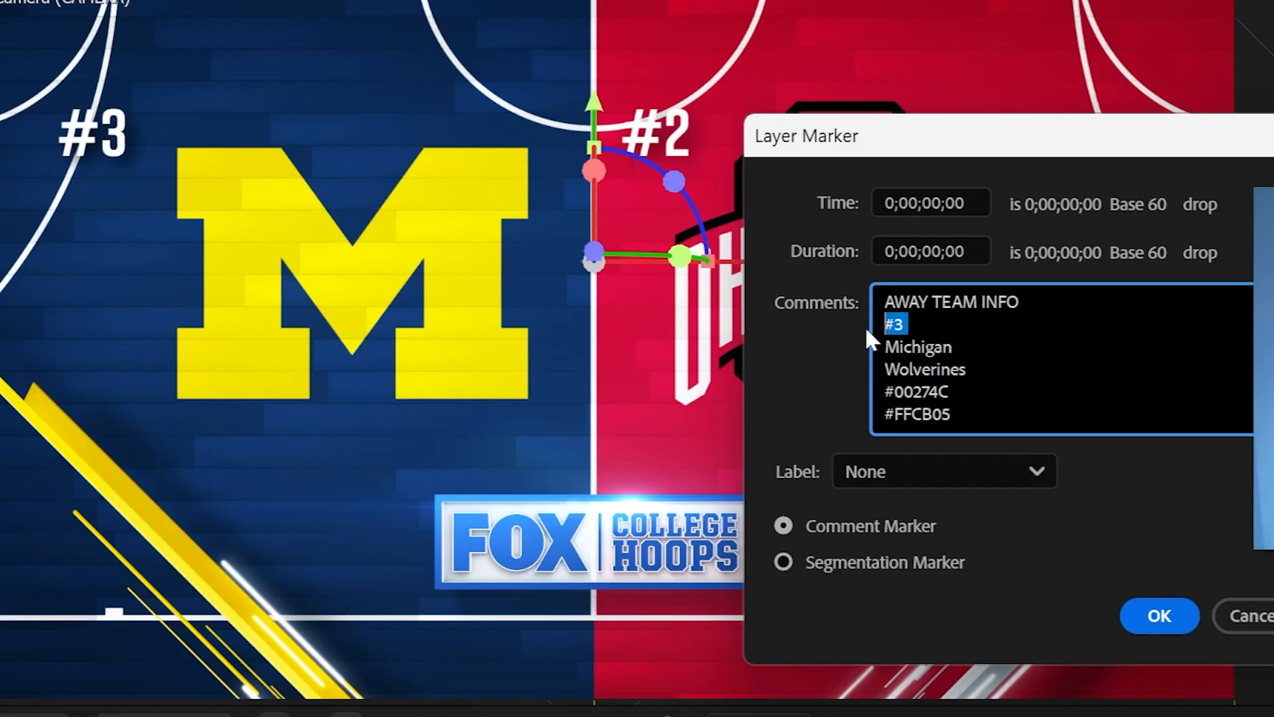
{"action": "left_click_drag", "start_coordinate": [964, 408], "coordinate": [862, 410]}
{"action": "scroll", "coordinate": [1017, 413], "scroll_direction": "down", "scroll_amount": 1}
{"action": "left_click_drag", "start_coordinate": [1018, 413], "coordinate": [892, 412]}
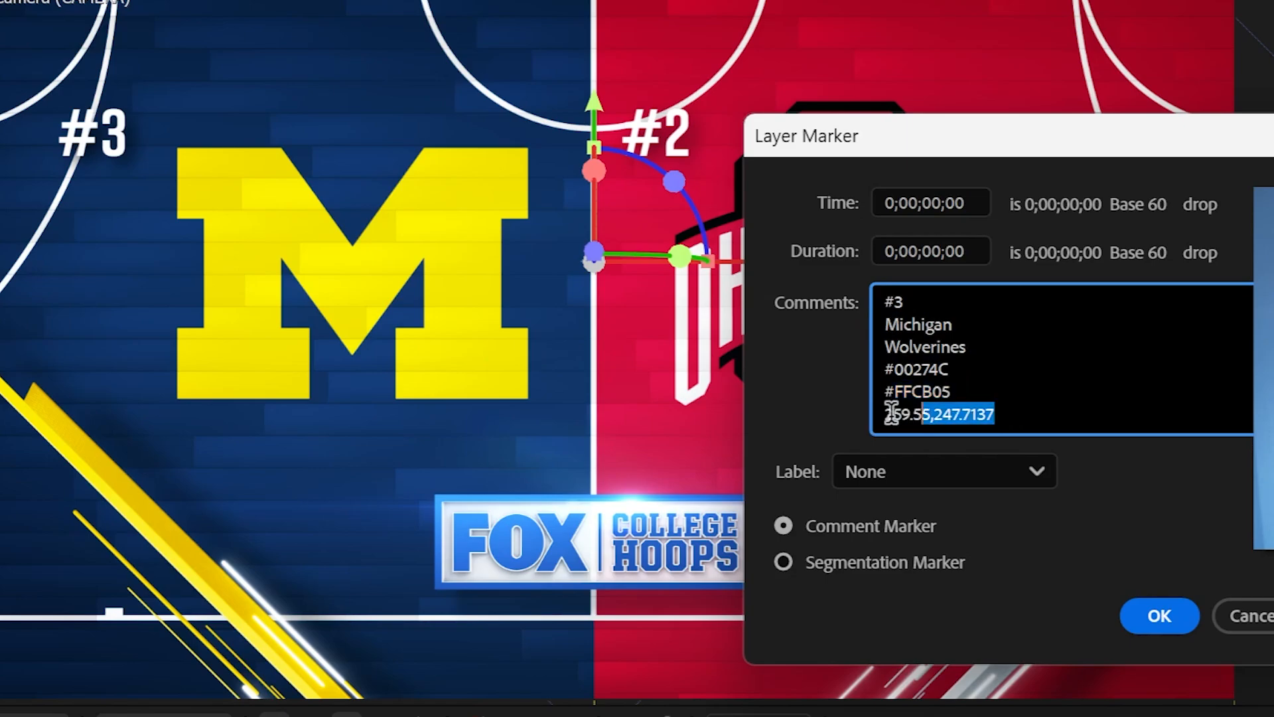
{"action": "scroll", "coordinate": [1007, 372], "scroll_direction": "up", "scroll_amount": 1}
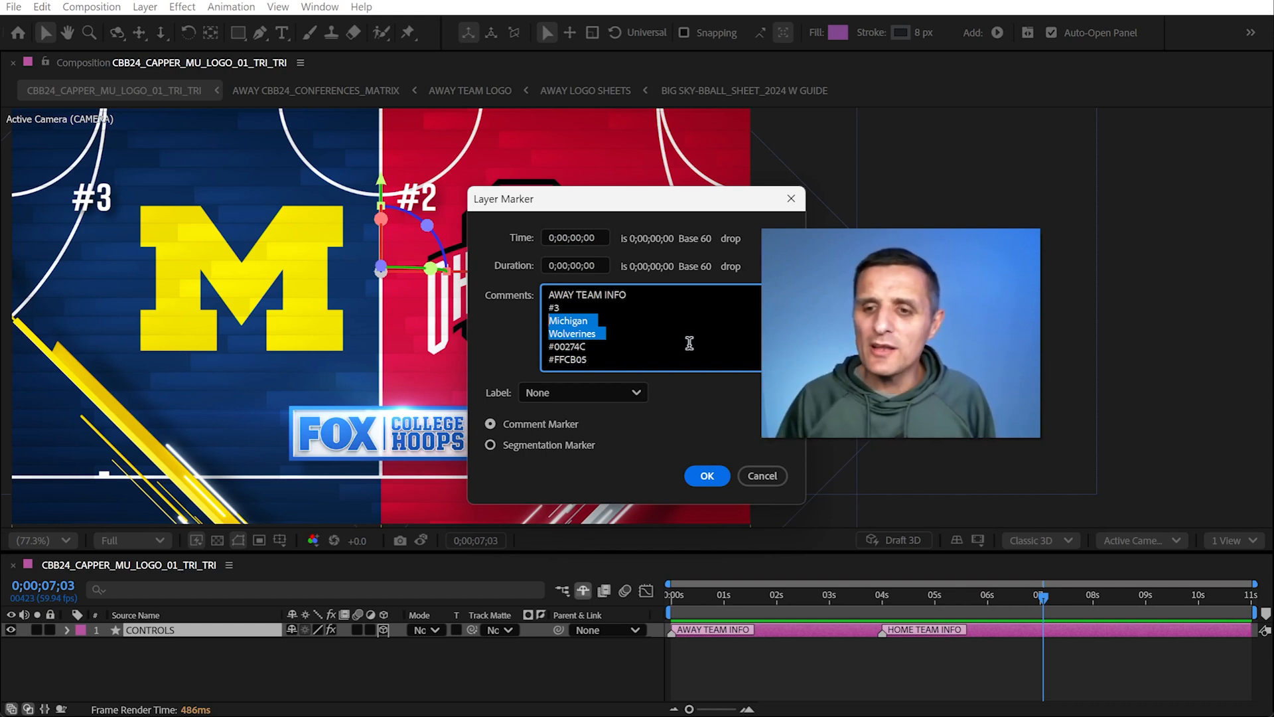
Change the rank line in the AWAY TEAM INFO marker comment to #5 and accept it
{"action": "left_click", "coordinate": [576, 308]}
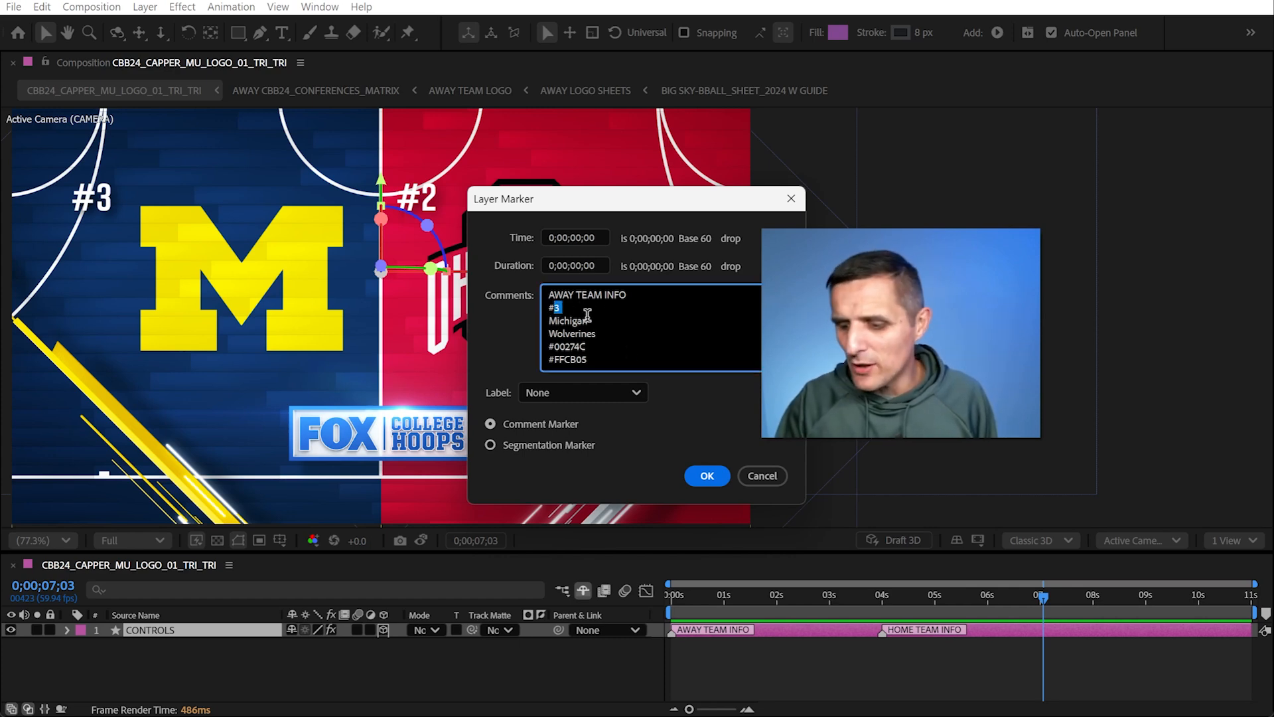
{"action": "type", "text": "5"}
{"action": "left_click", "coordinate": [707, 475]}
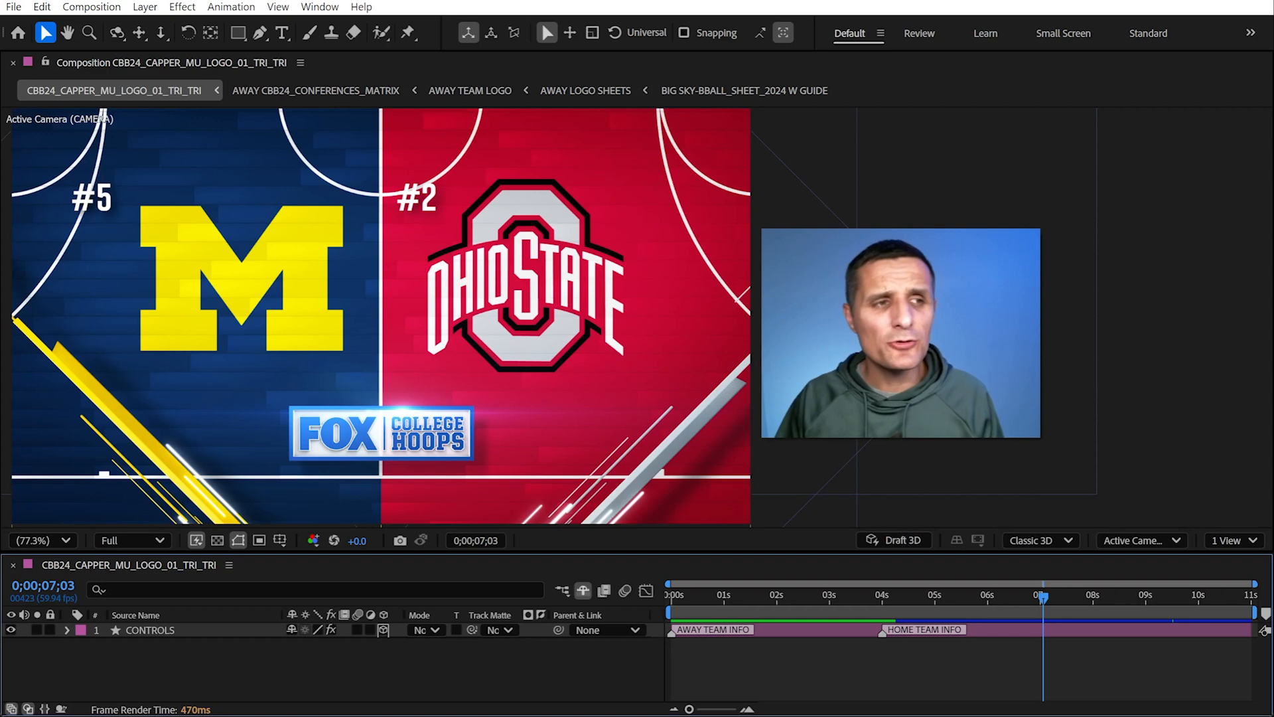
Move the CBB24 script window clear of the artwork and check the Michigan line in the AWAY TEAM INFO marker without editing it
{"action": "left_click_drag", "start_coordinate": [573, 231], "coordinate": [877, 77]}
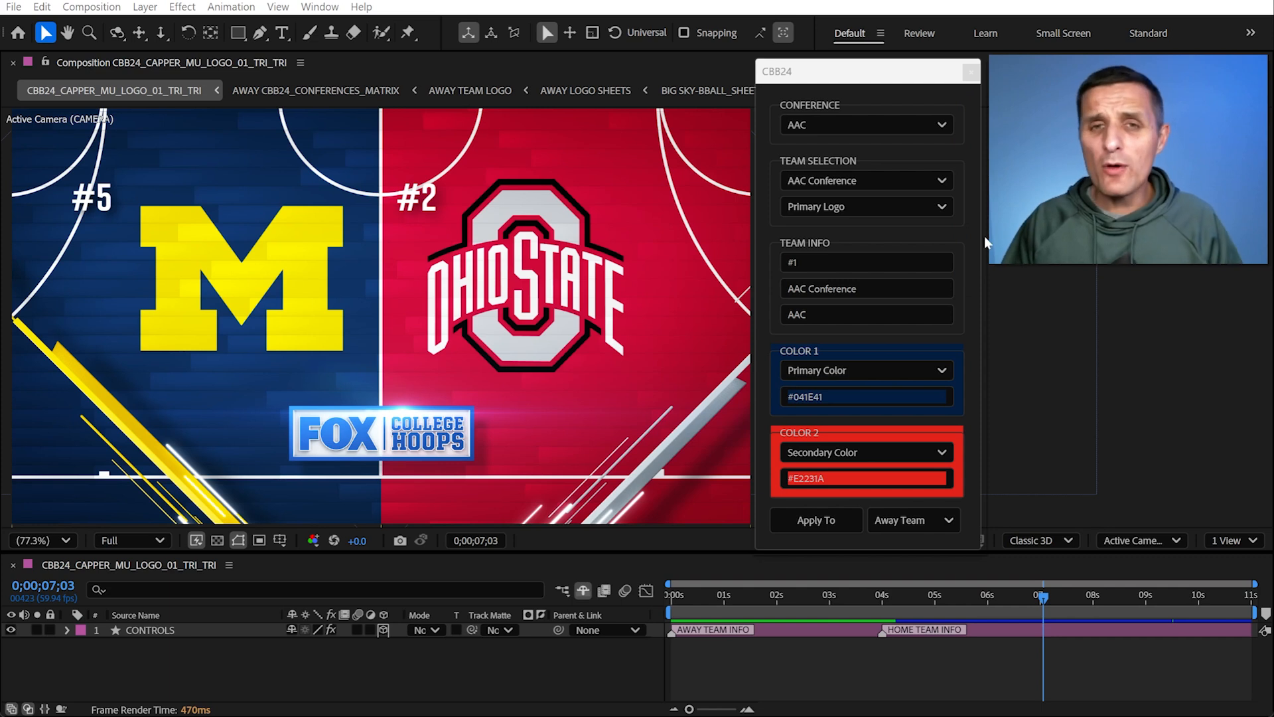
{"action": "double_click", "coordinate": [673, 630]}
{"action": "left_click_drag", "start_coordinate": [599, 320], "coordinate": [561, 321]}
{"action": "left_click", "coordinate": [762, 476]}
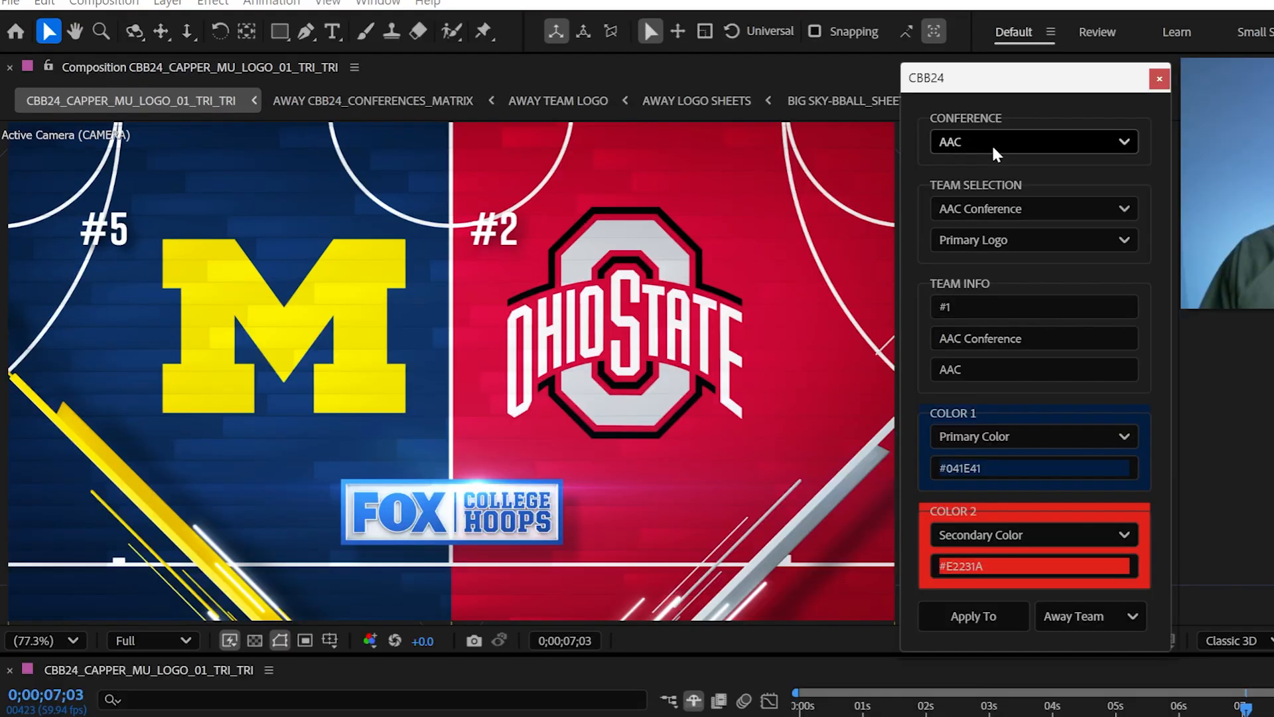
Browse the SEC and Big South conferences and look through the teams each one offers
{"action": "left_click", "coordinate": [833, 130]}
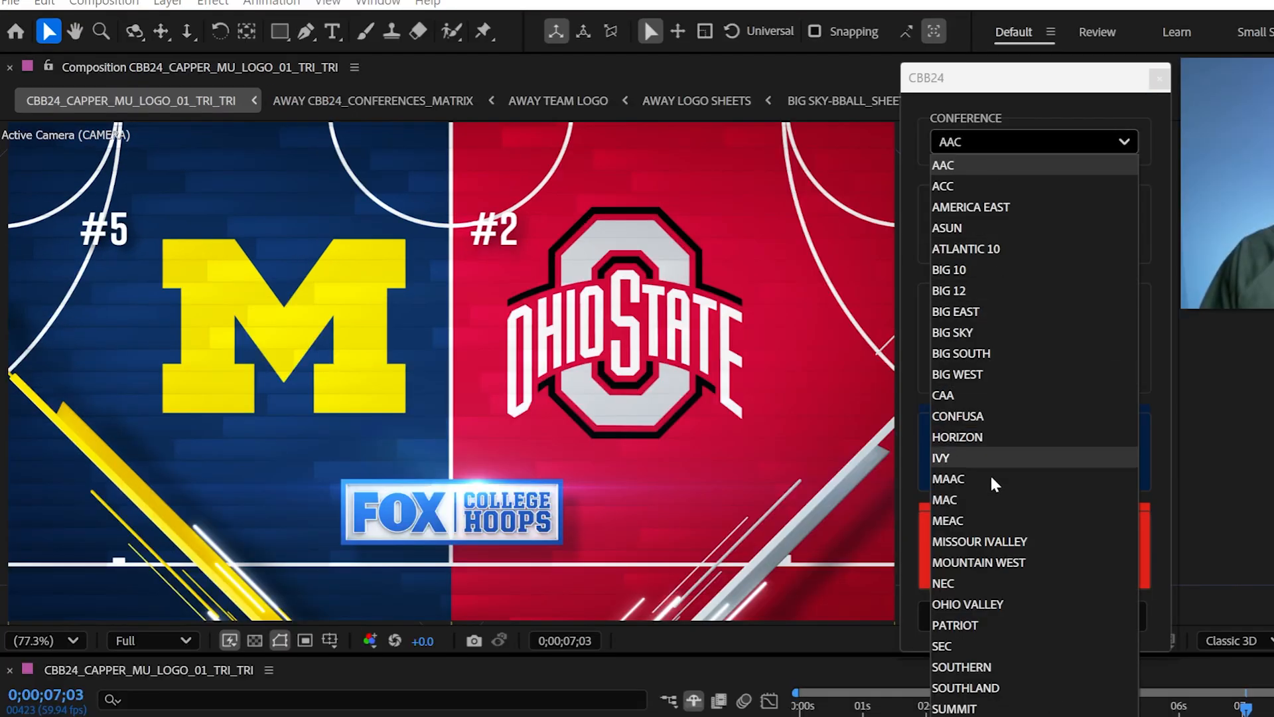
{"action": "left_click", "coordinate": [975, 647]}
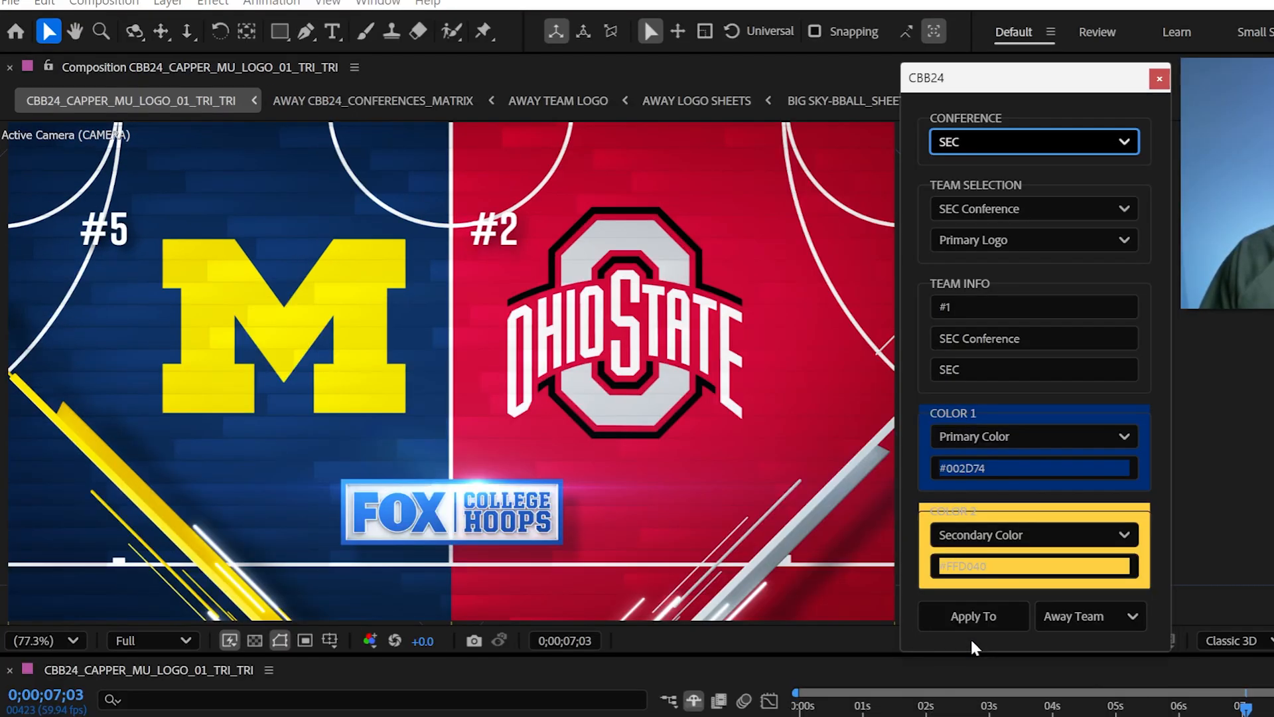
{"action": "left_click", "coordinate": [1005, 207]}
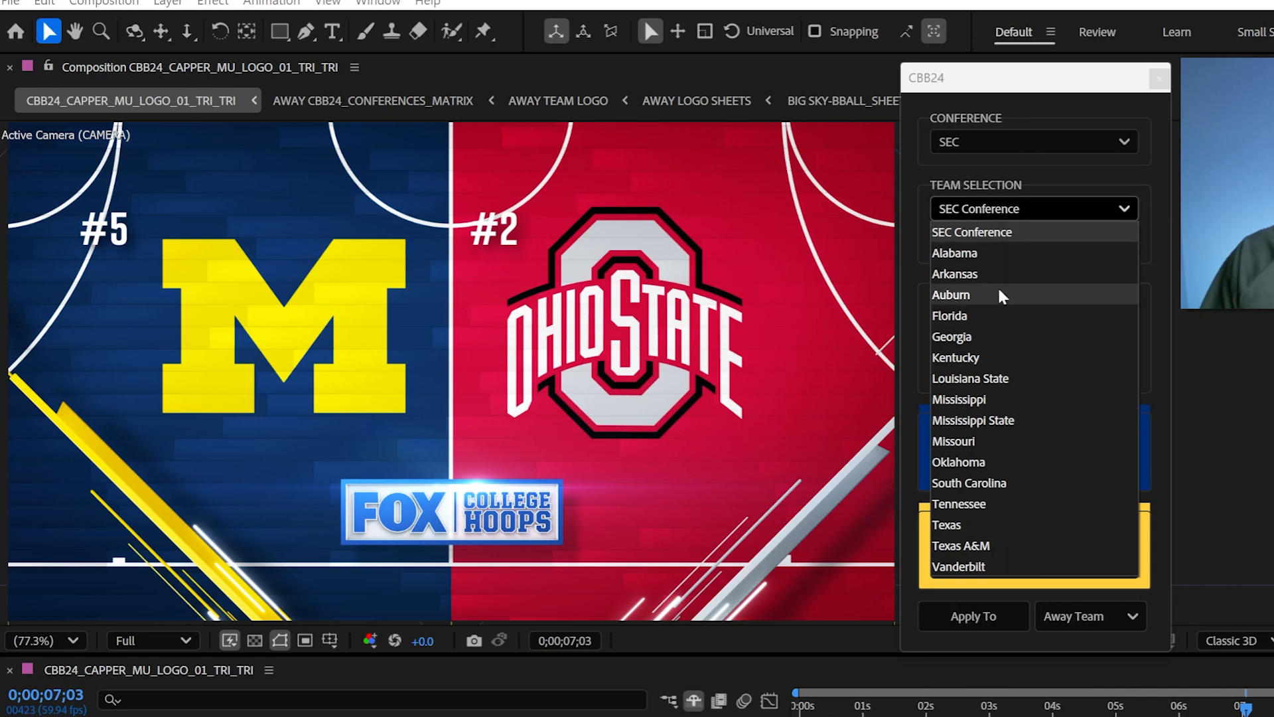
{"action": "left_click", "coordinate": [987, 143]}
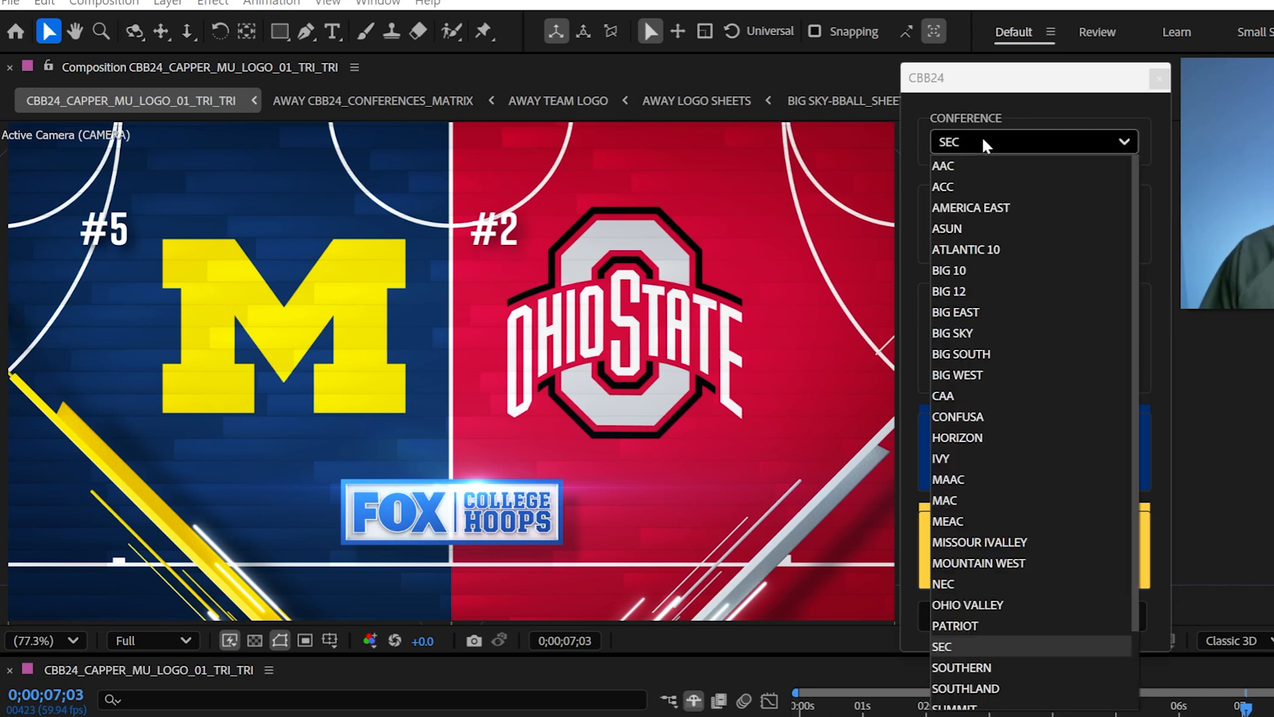
{"action": "left_click", "coordinate": [979, 355]}
{"action": "left_click", "coordinate": [994, 198]}
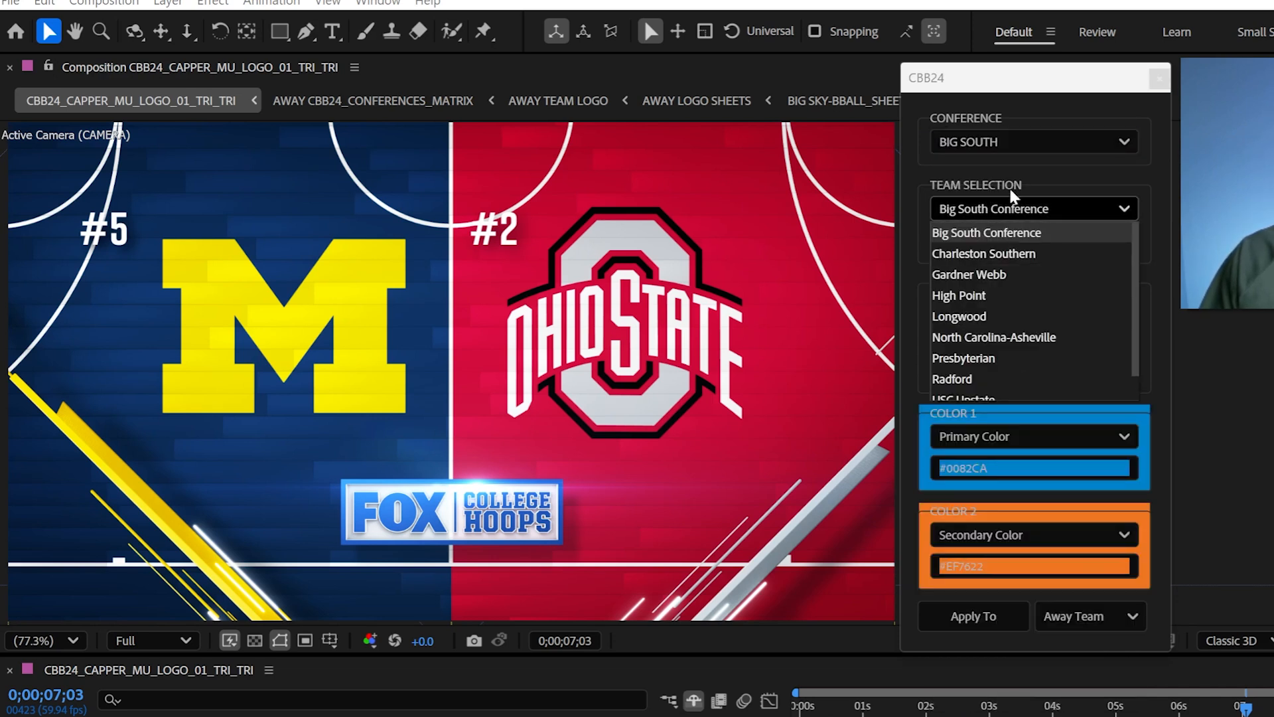
Set the conference to SEC and the team to Florida in the CBB24 script
{"action": "left_click", "coordinate": [993, 144]}
{"action": "left_click", "coordinate": [978, 651]}
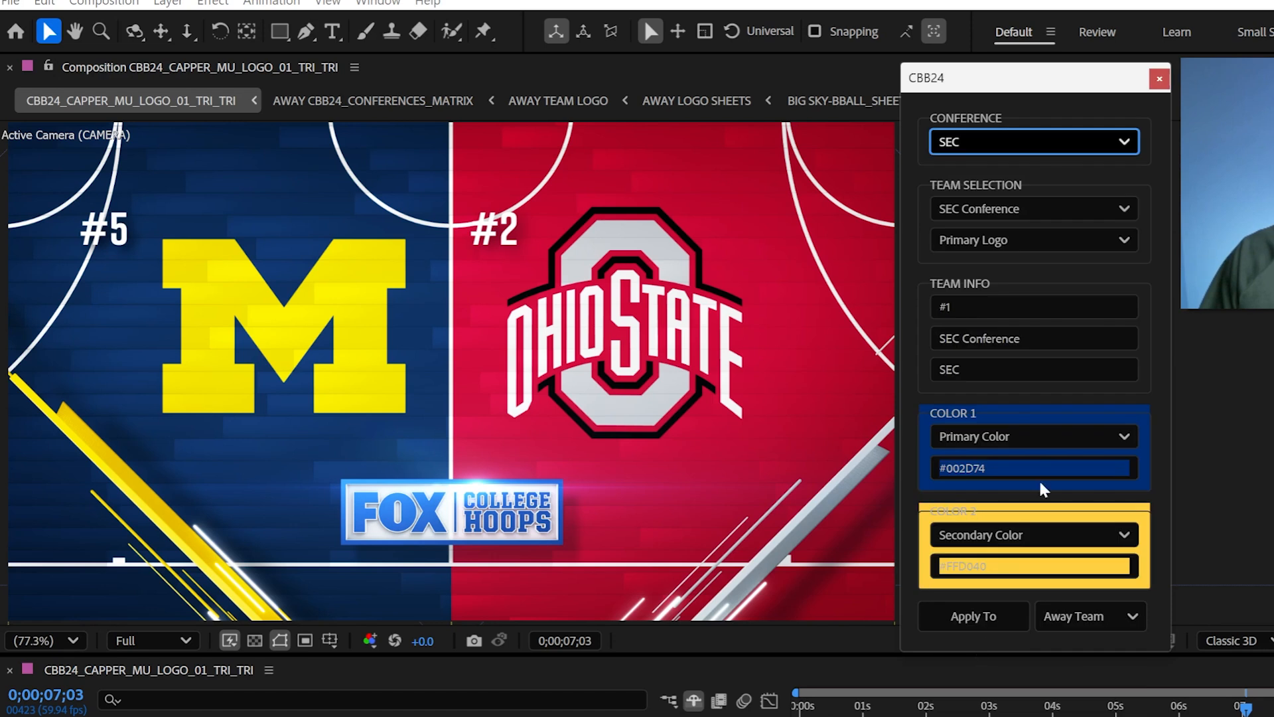
{"action": "left_click", "coordinate": [1013, 207]}
{"action": "left_click", "coordinate": [989, 318]}
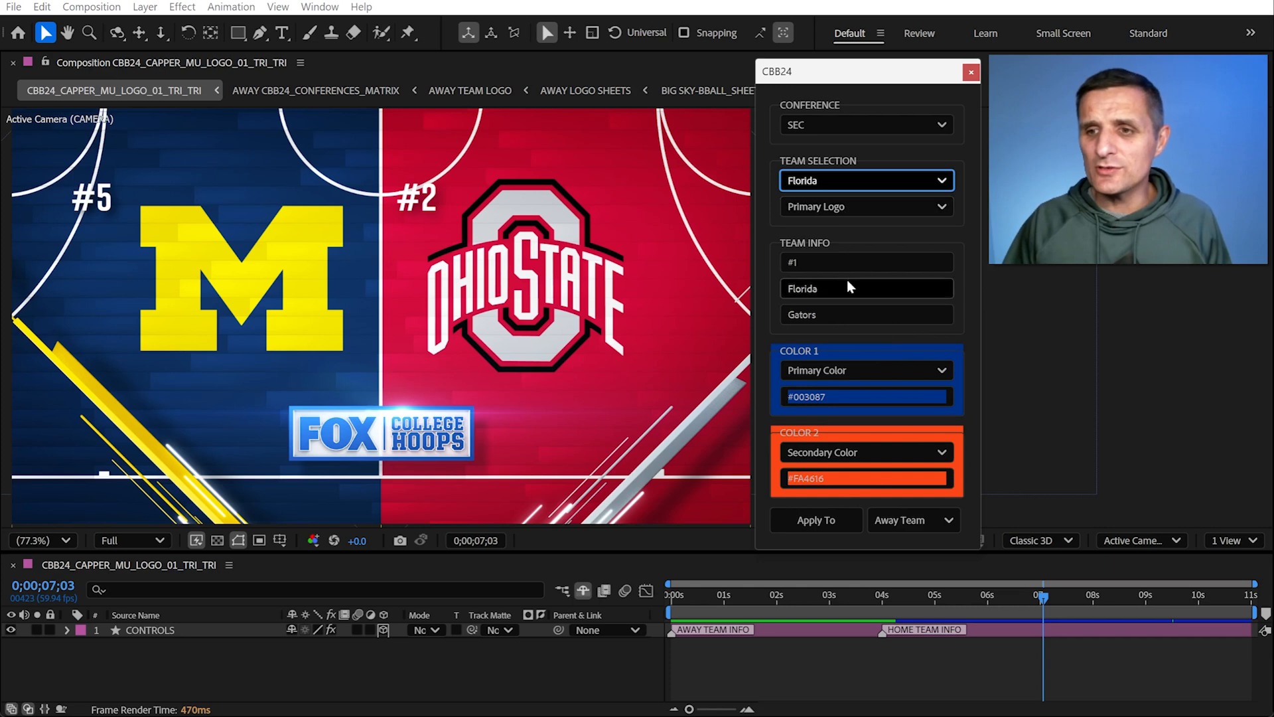
Examine Florida's team name, nickname and primary colour hex fields without changing them
{"action": "left_click", "coordinate": [847, 287]}
{"action": "left_click", "coordinate": [830, 315]}
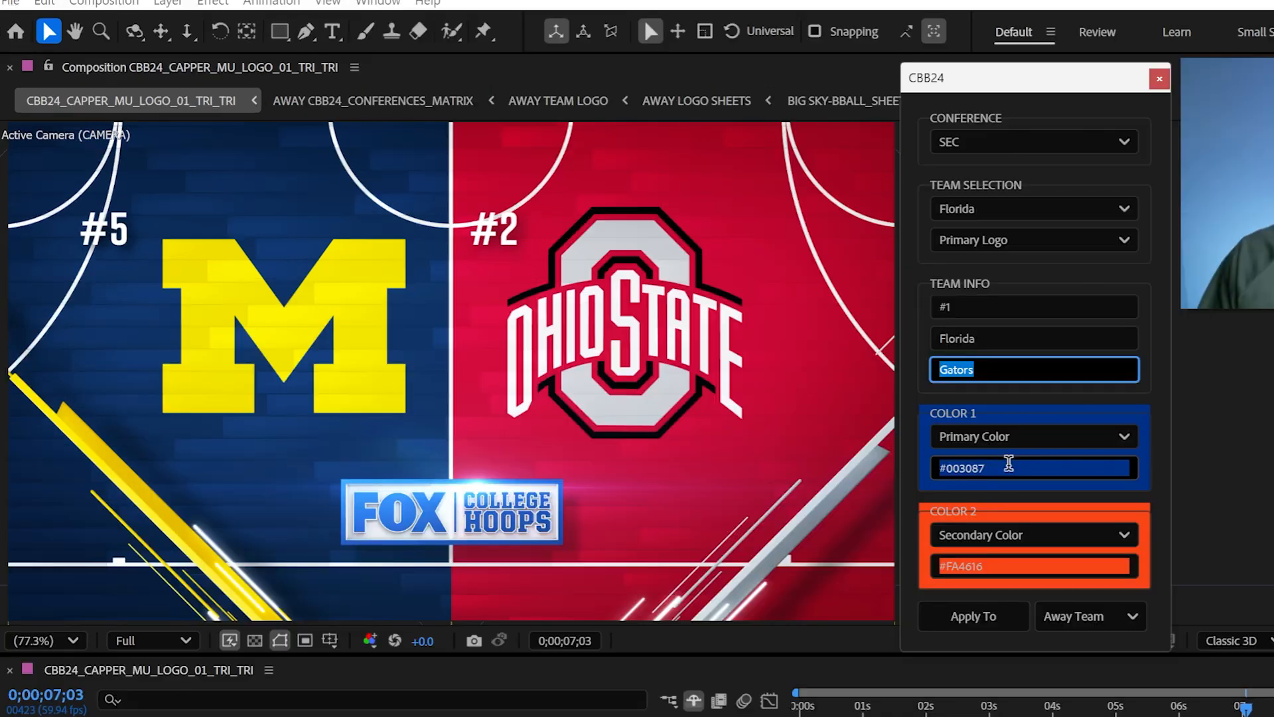
{"action": "left_click", "coordinate": [1009, 462]}
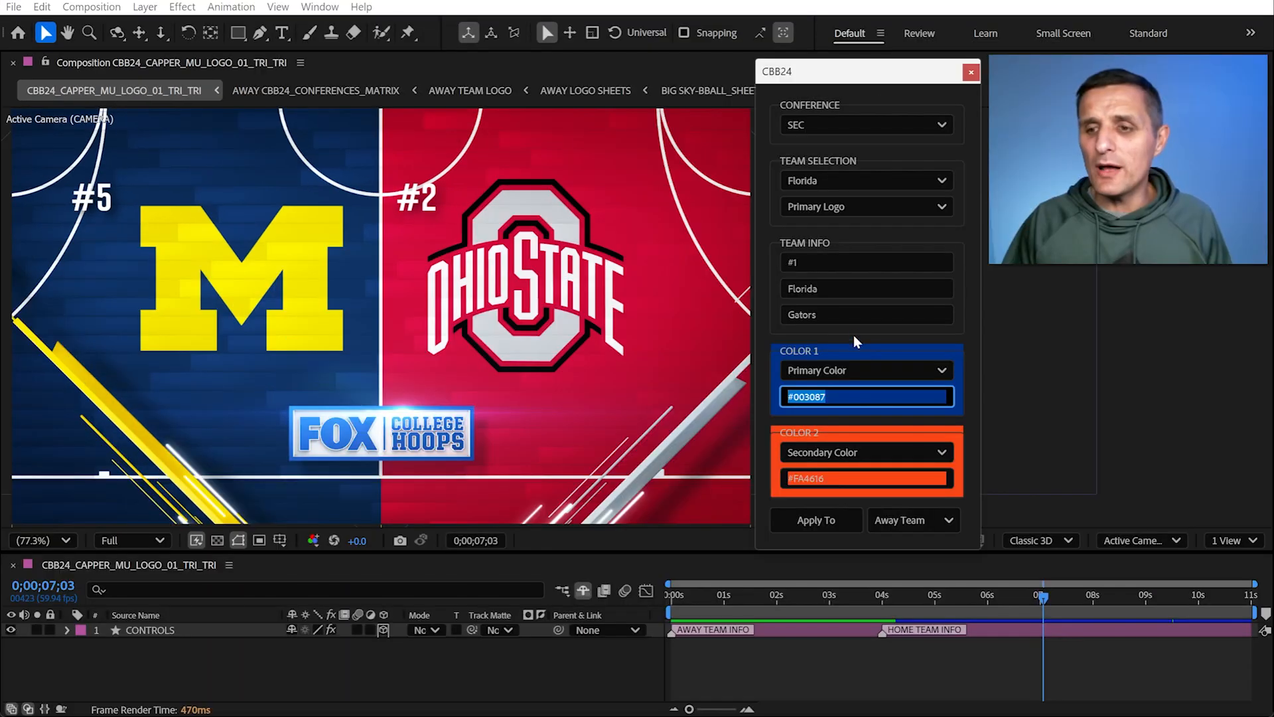
{"action": "left_click", "coordinate": [1018, 394]}
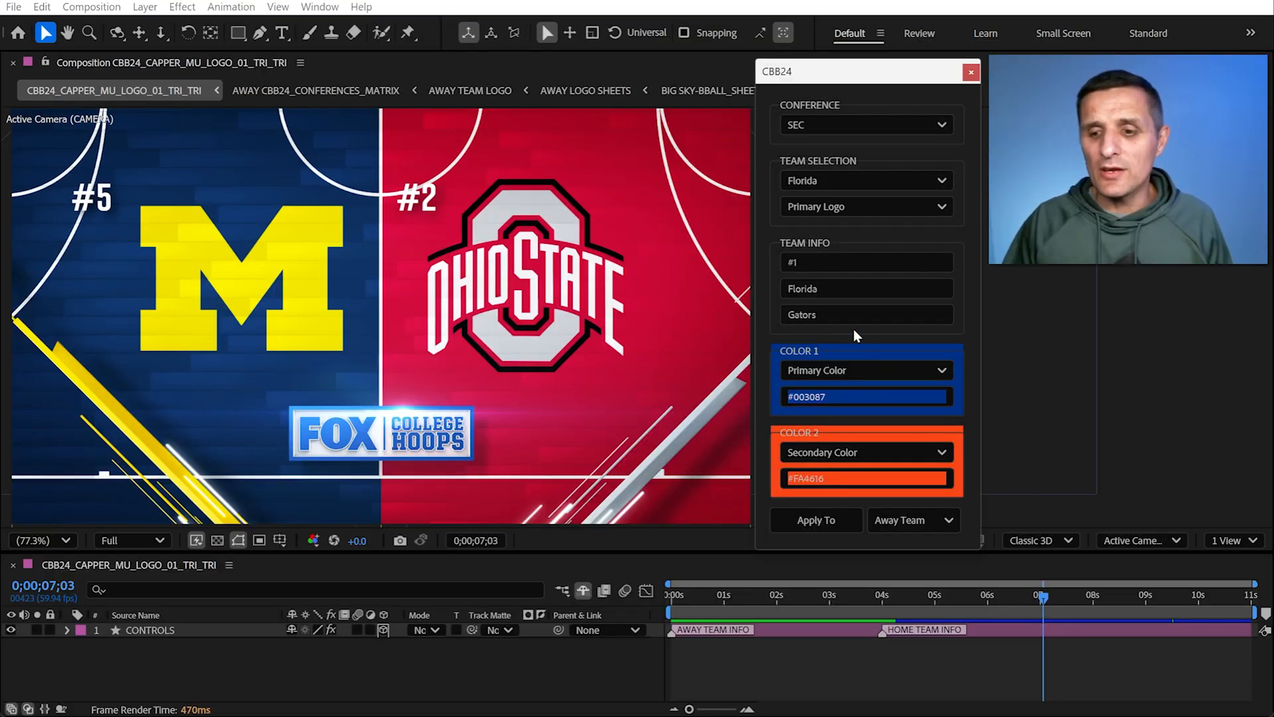
Apply the Florida team information to the Away Team on the CONTROLS layer
{"action": "left_click", "coordinate": [835, 629]}
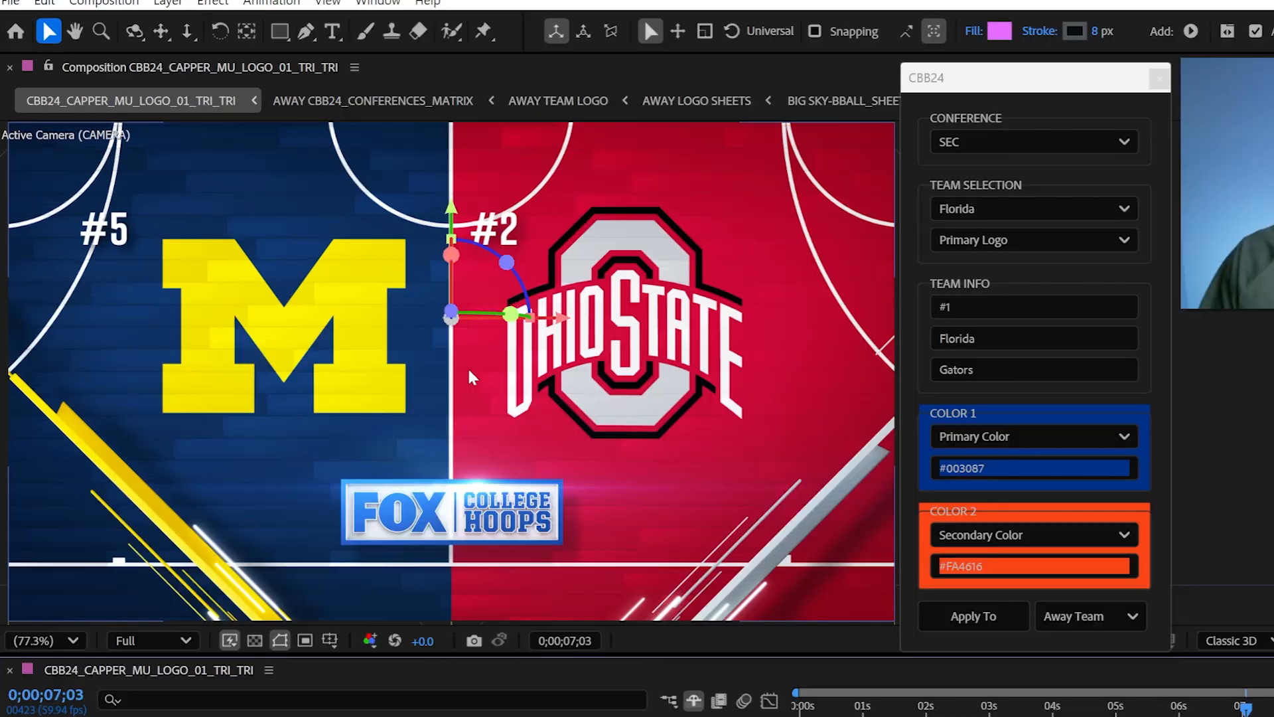
{"action": "left_click", "coordinate": [1068, 617]}
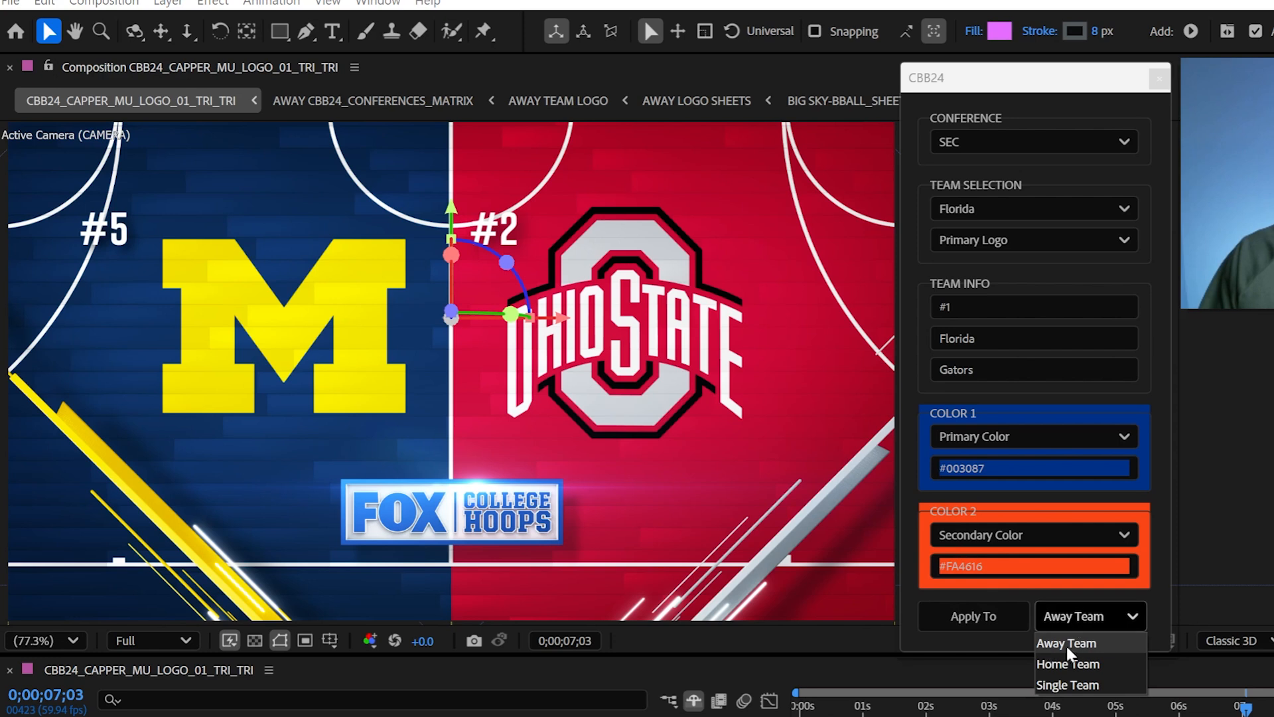
{"action": "left_click", "coordinate": [1066, 643]}
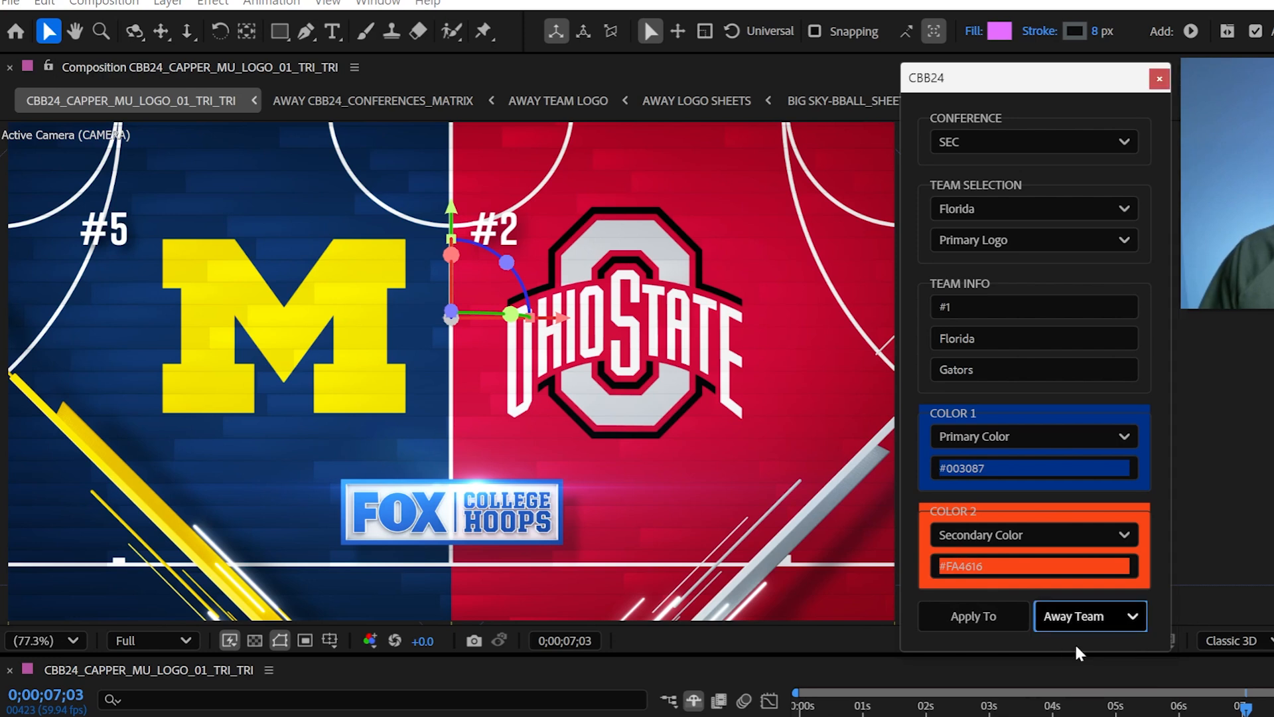
{"action": "left_click", "coordinate": [997, 621]}
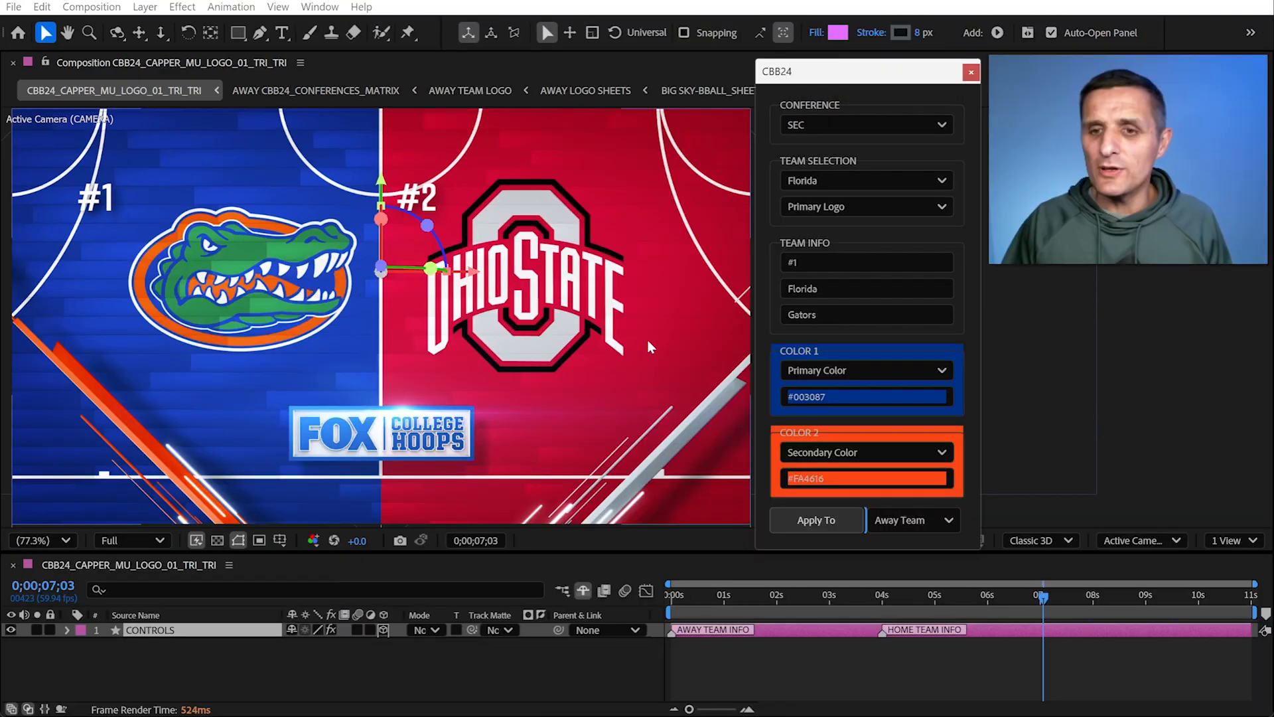
Choose Clemson from the ACC conference and apply its team information to the Home Team
{"action": "left_click", "coordinate": [986, 143]}
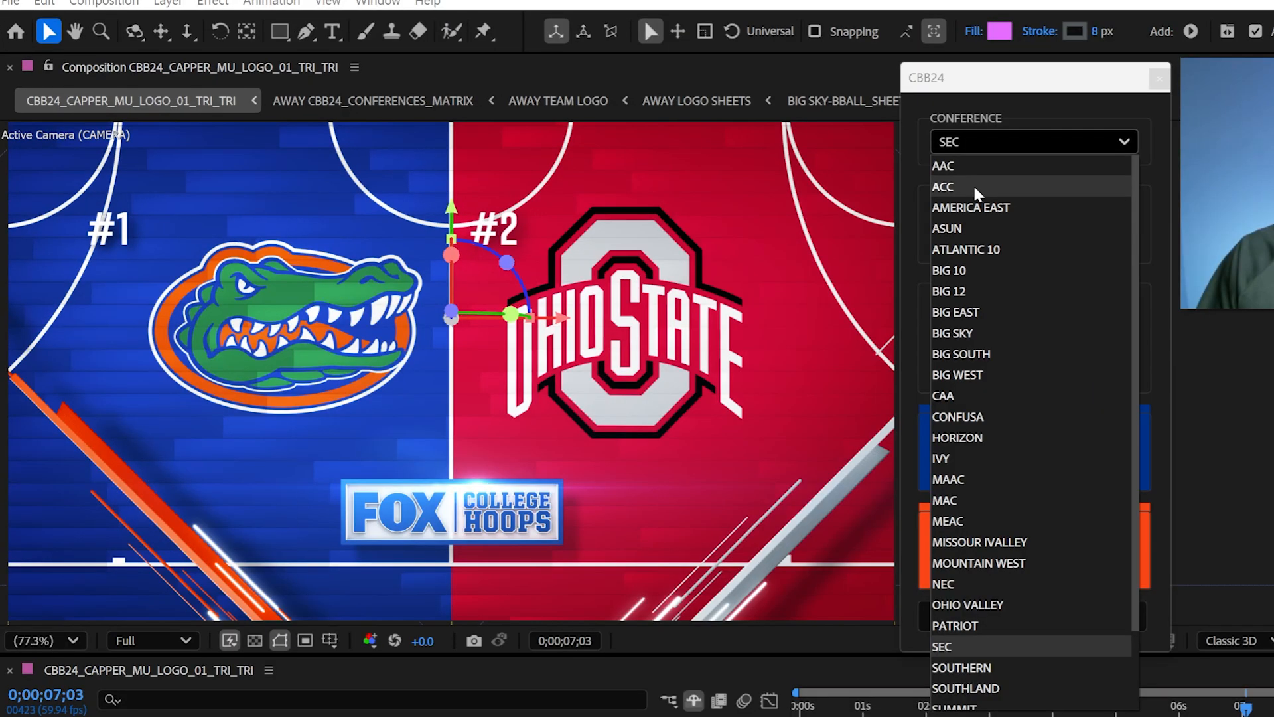
{"action": "left_click", "coordinate": [824, 162]}
{"action": "left_click", "coordinate": [823, 189]}
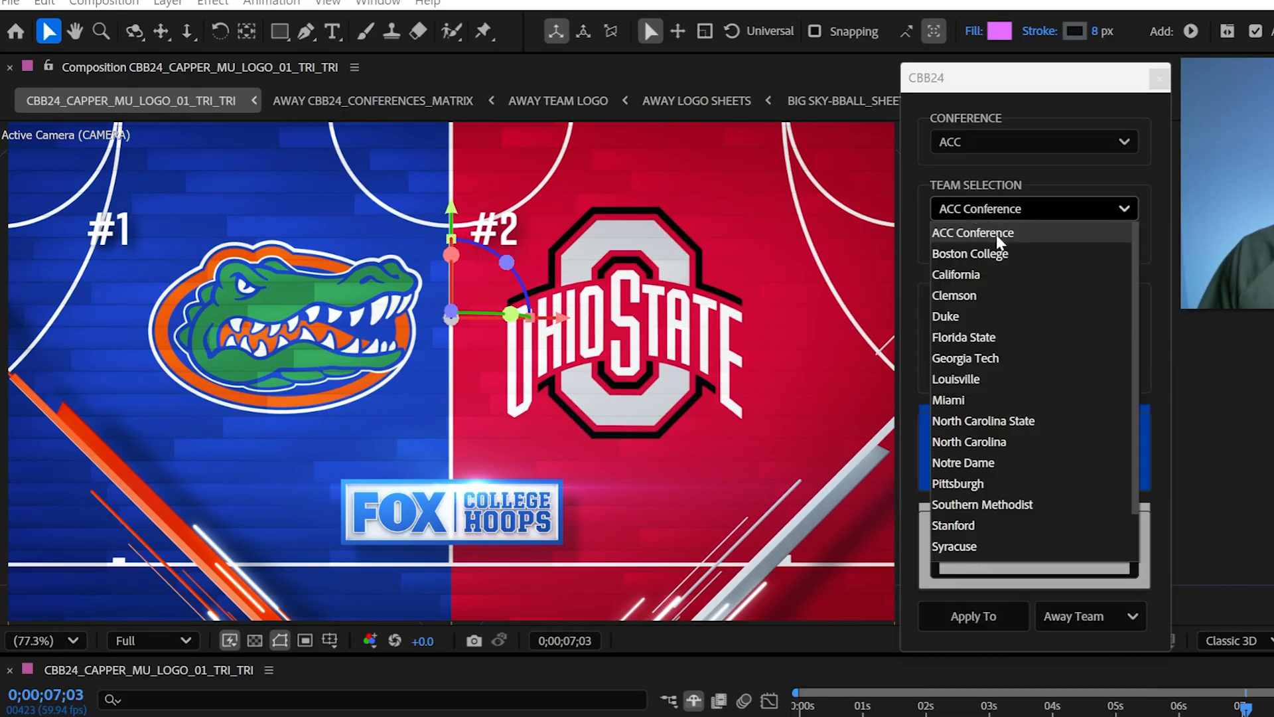
{"action": "left_click", "coordinate": [965, 296]}
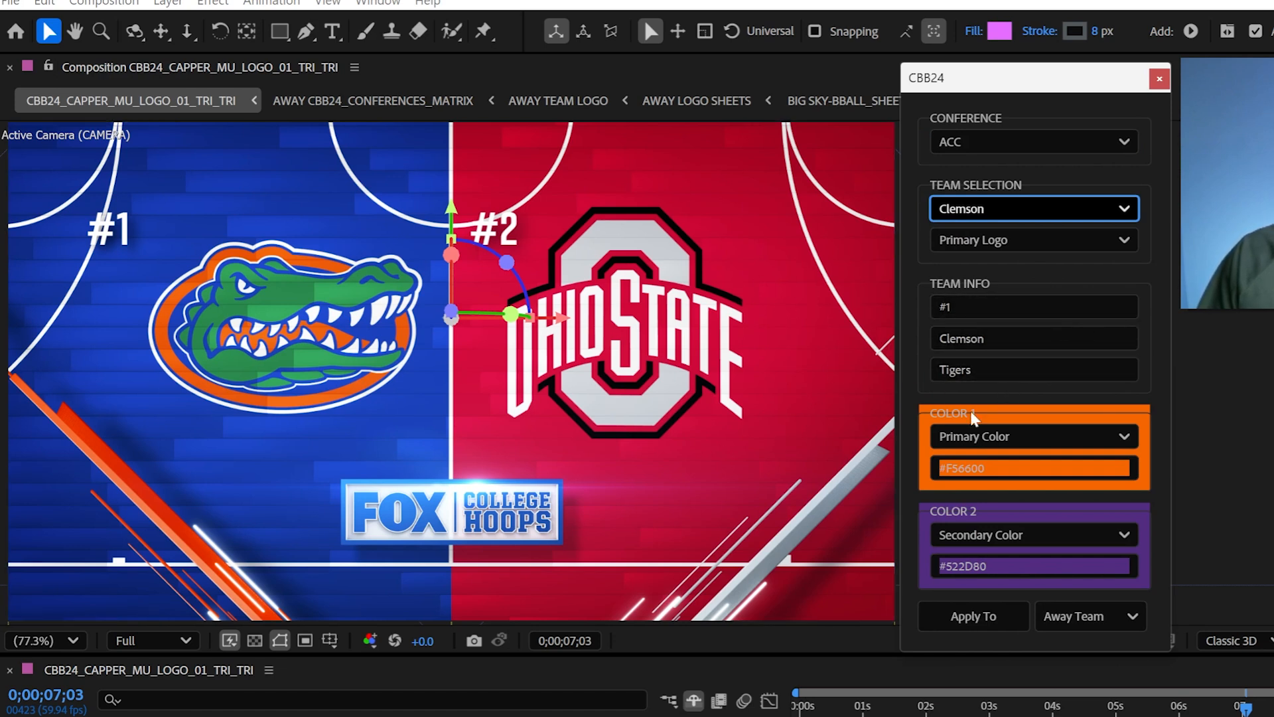
{"action": "left_click", "coordinate": [1063, 617]}
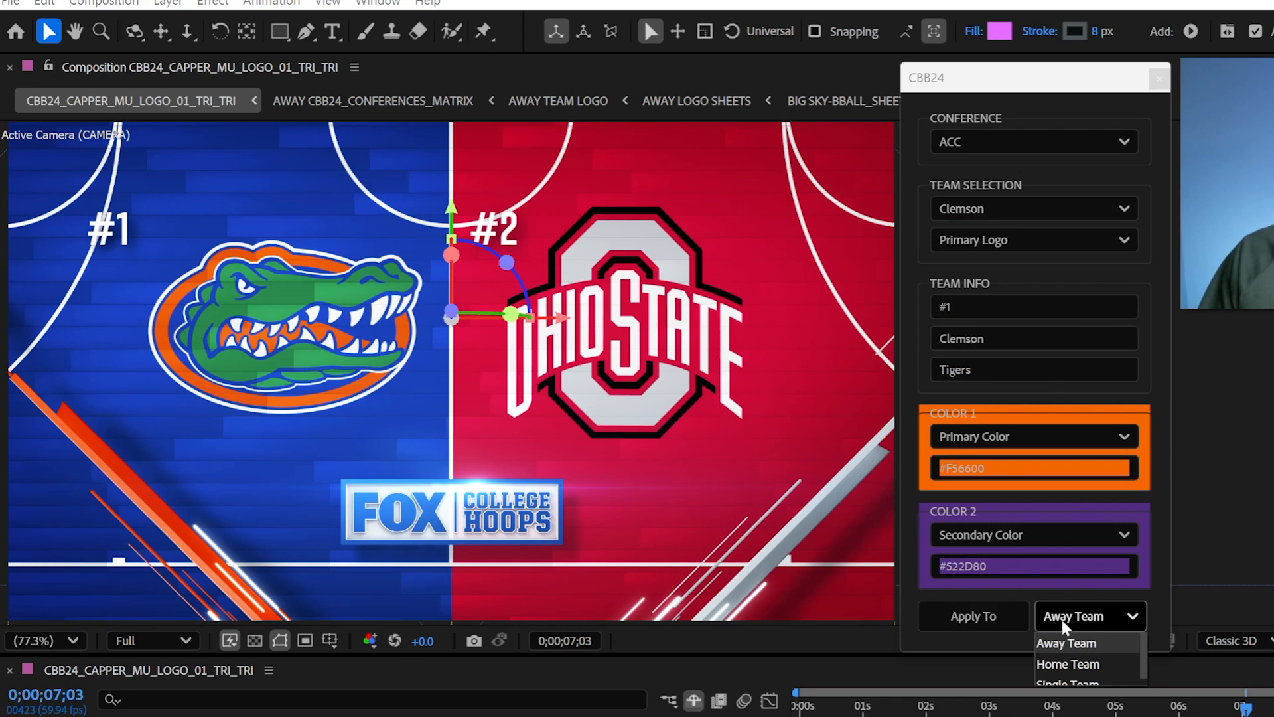
{"action": "left_click", "coordinate": [1068, 664]}
{"action": "left_click", "coordinate": [974, 617]}
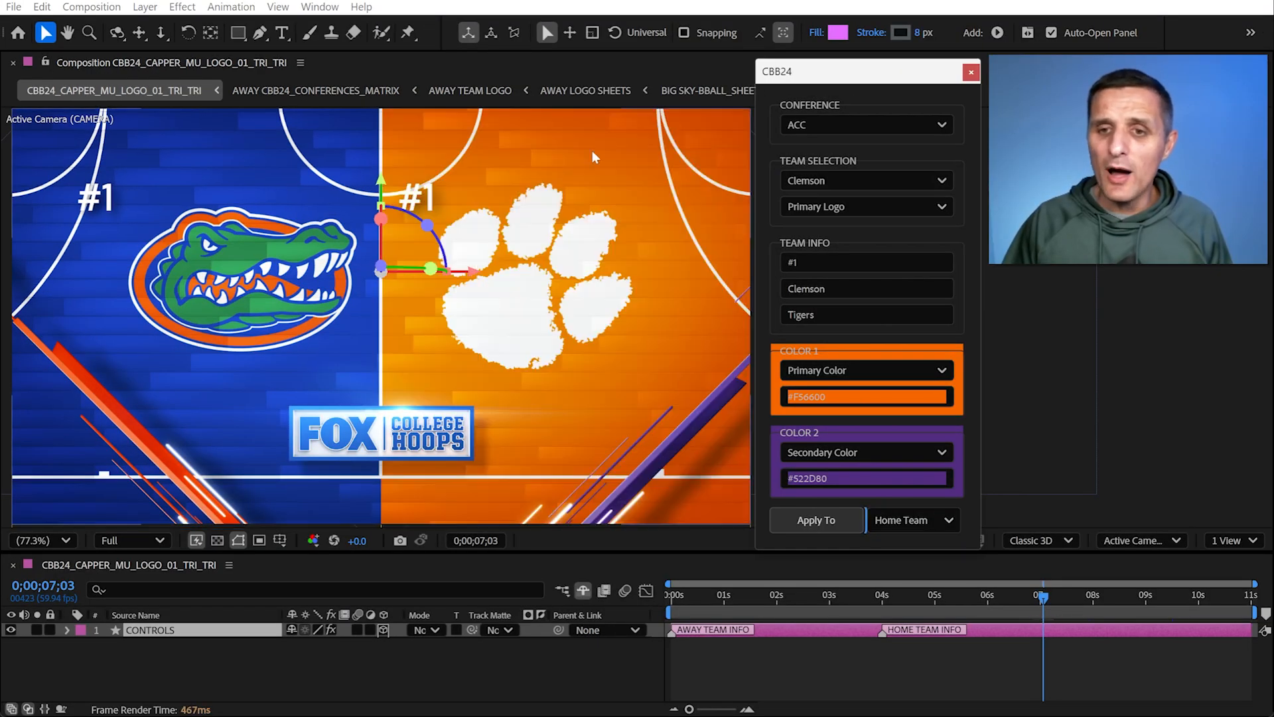
Change Clemson's team ranking to #3 and reapply the information to the Home Team
{"action": "left_click", "coordinate": [796, 262]}
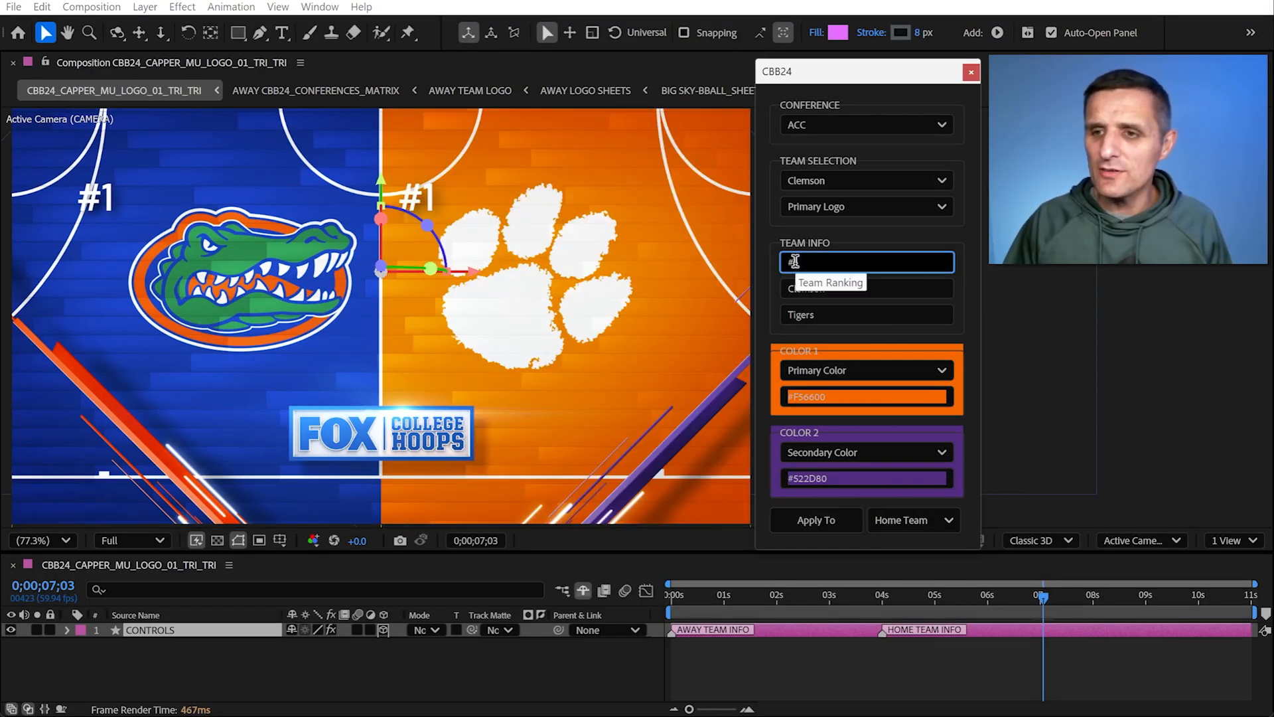
{"action": "key", "text": "BackSpace"}
{"action": "type", "text": "3"}
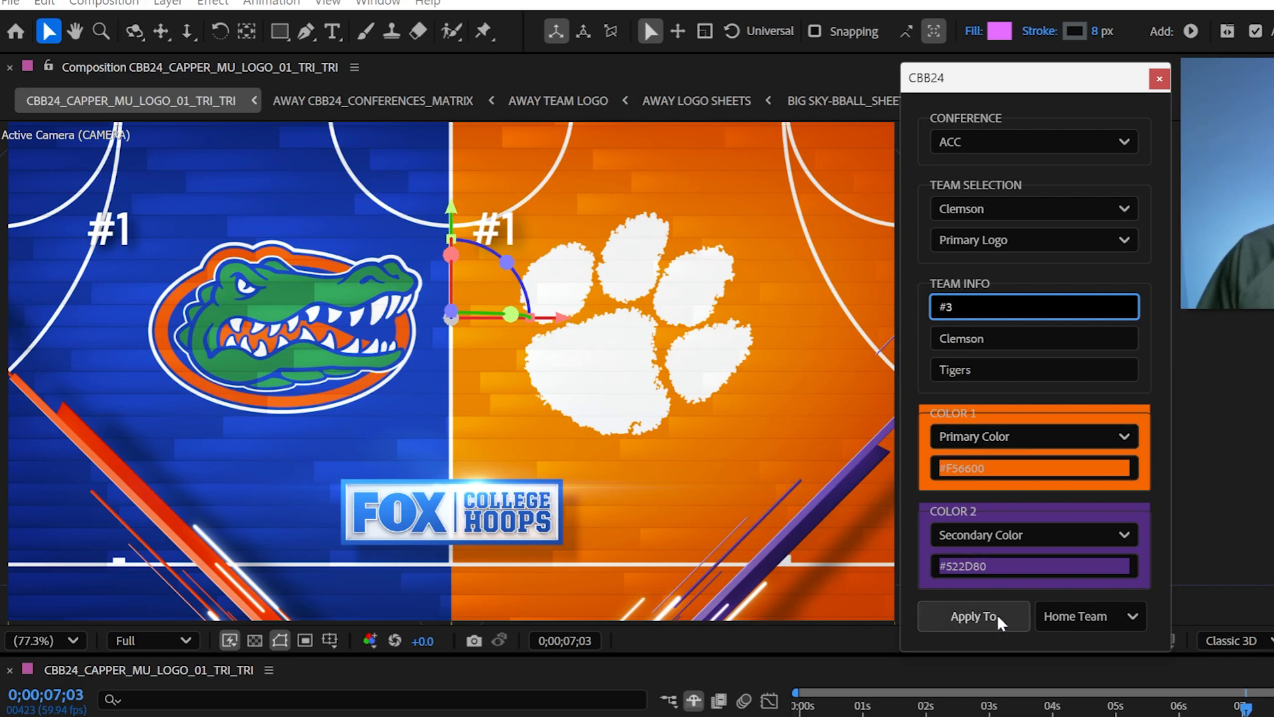
{"action": "left_click", "coordinate": [989, 616]}
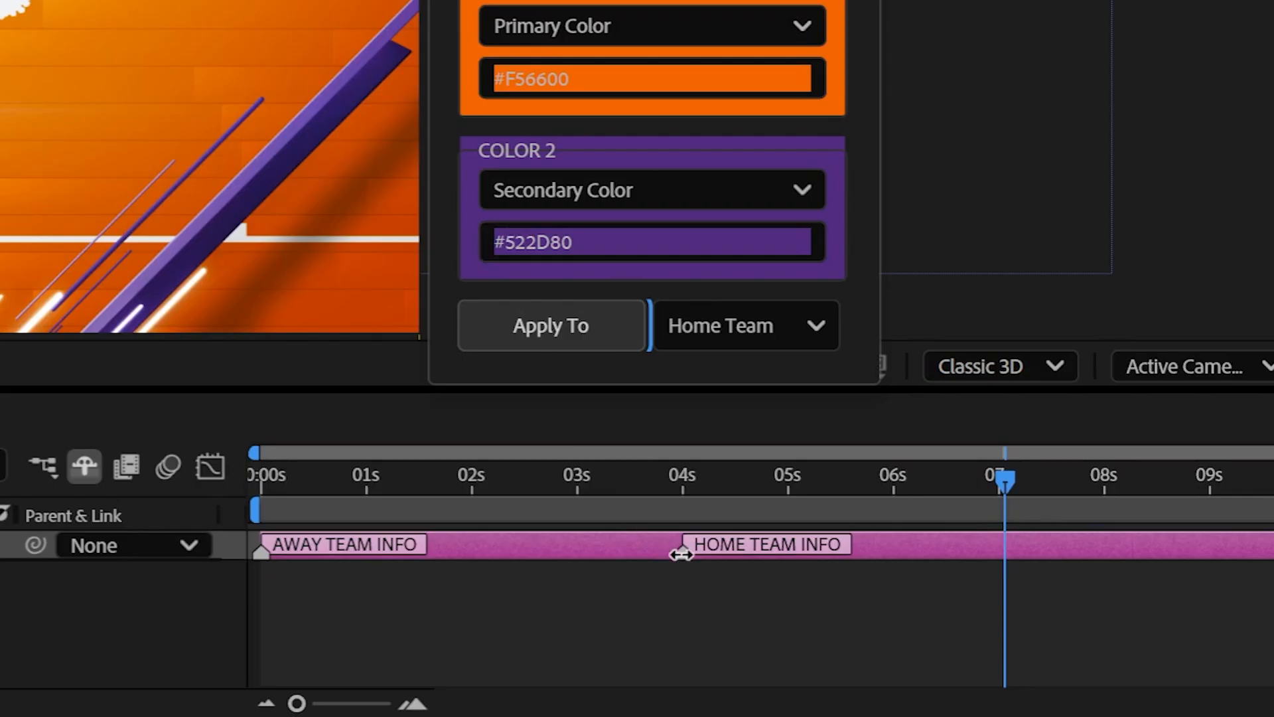
{"action": "mouse_move", "coordinate": [681, 554]}
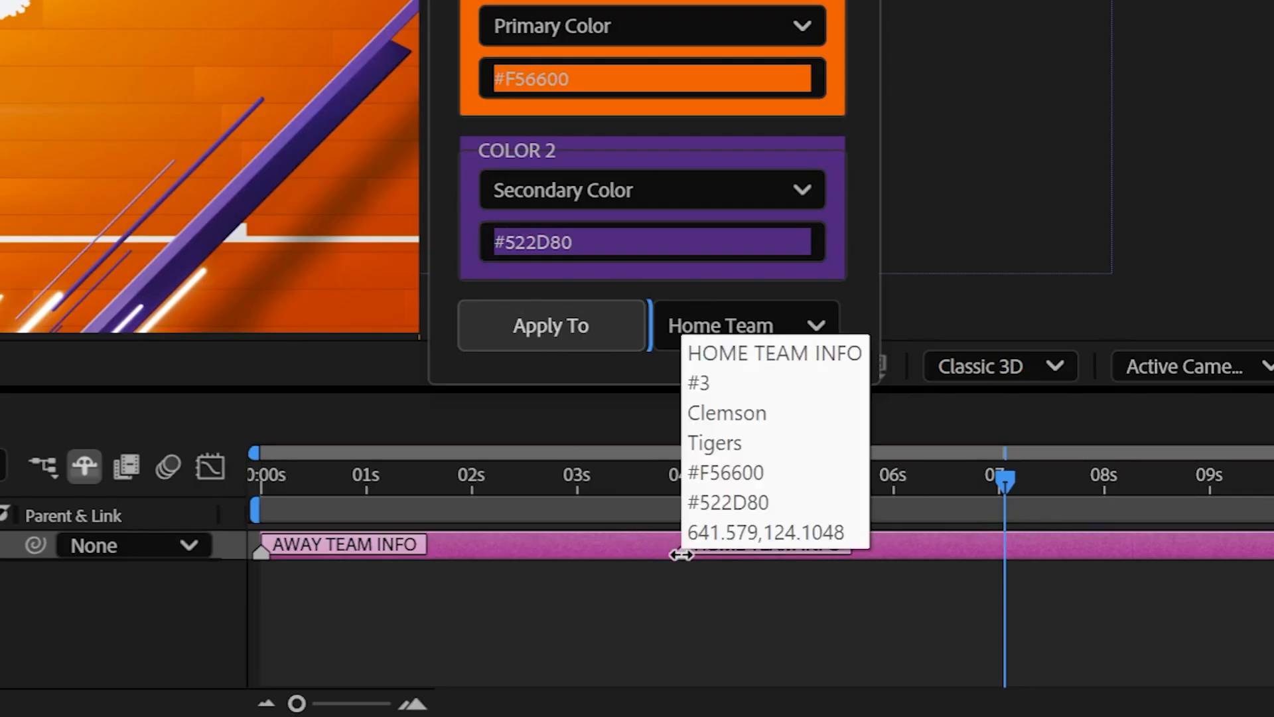